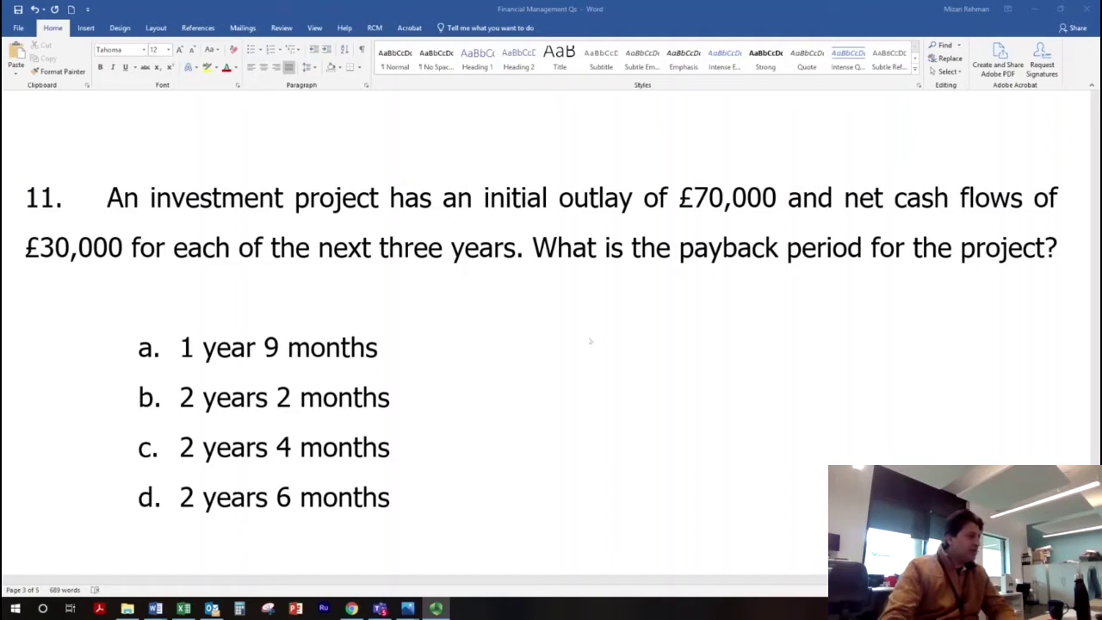
Switch to the Excel workbook, enter the label TO under the title in column 1, and move it down to row 3
click(184, 609)
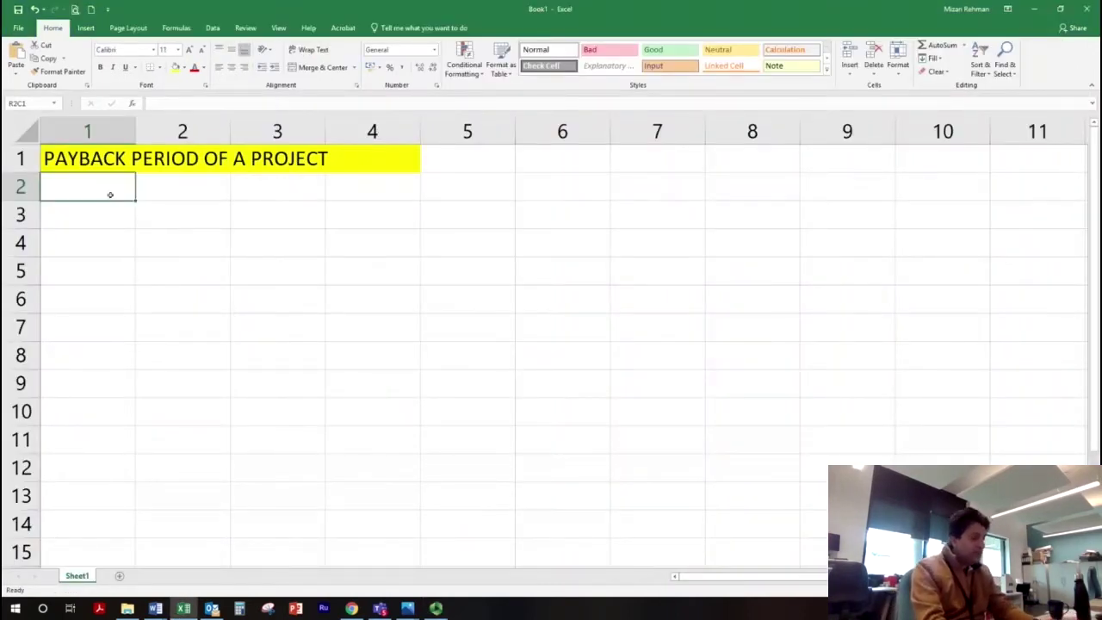
text(TO)
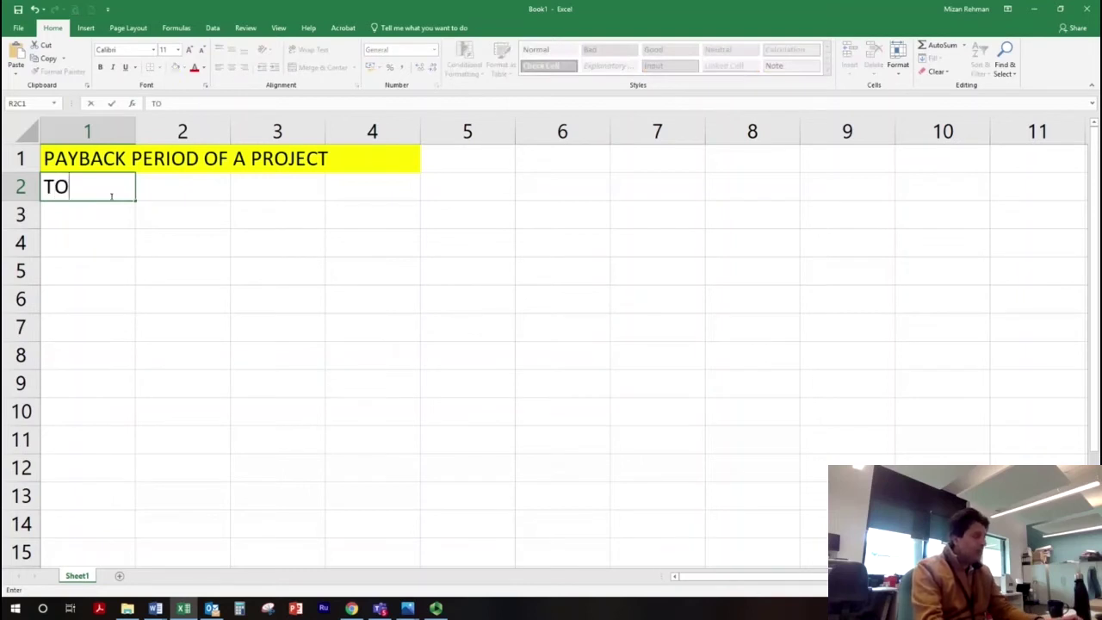
key(Tab)
click(110, 195)
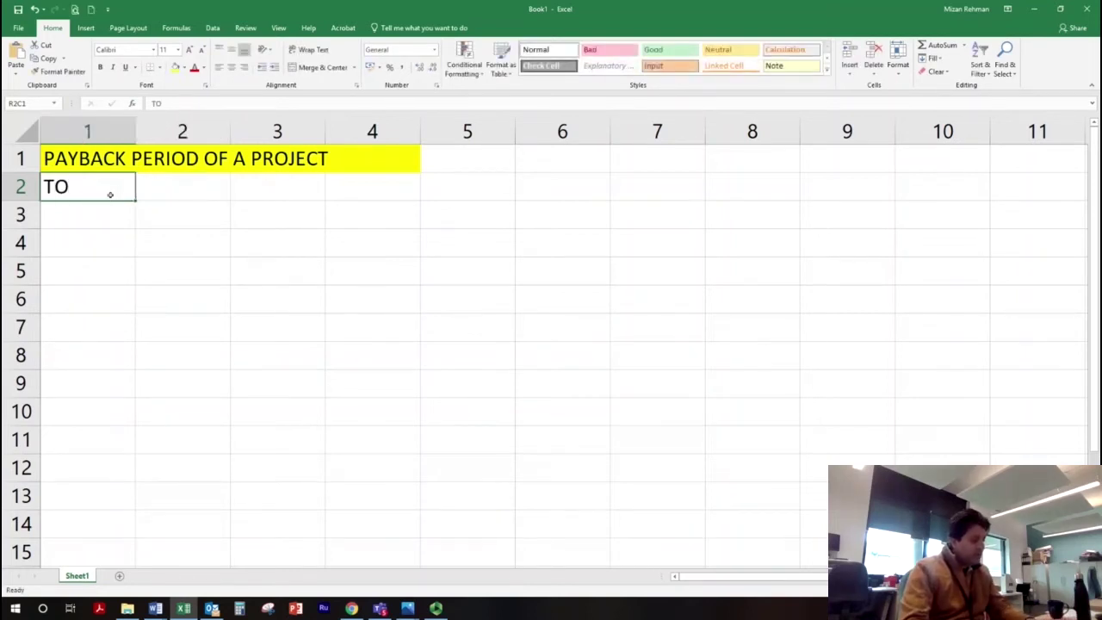
key(ctrl+x)
key(Down)
key(ctrl+v)
key(Up)
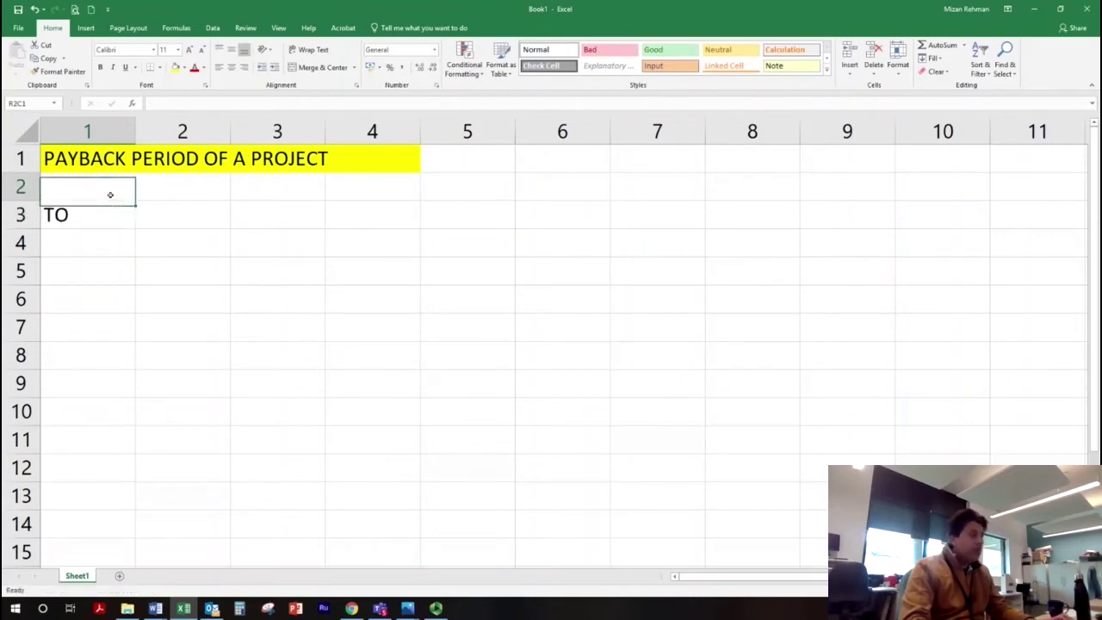
Add the headings CASHFLOWS and BALANCE in columns 2 and 3 of row 2, widening column 2 to fit its heading
key(Right)
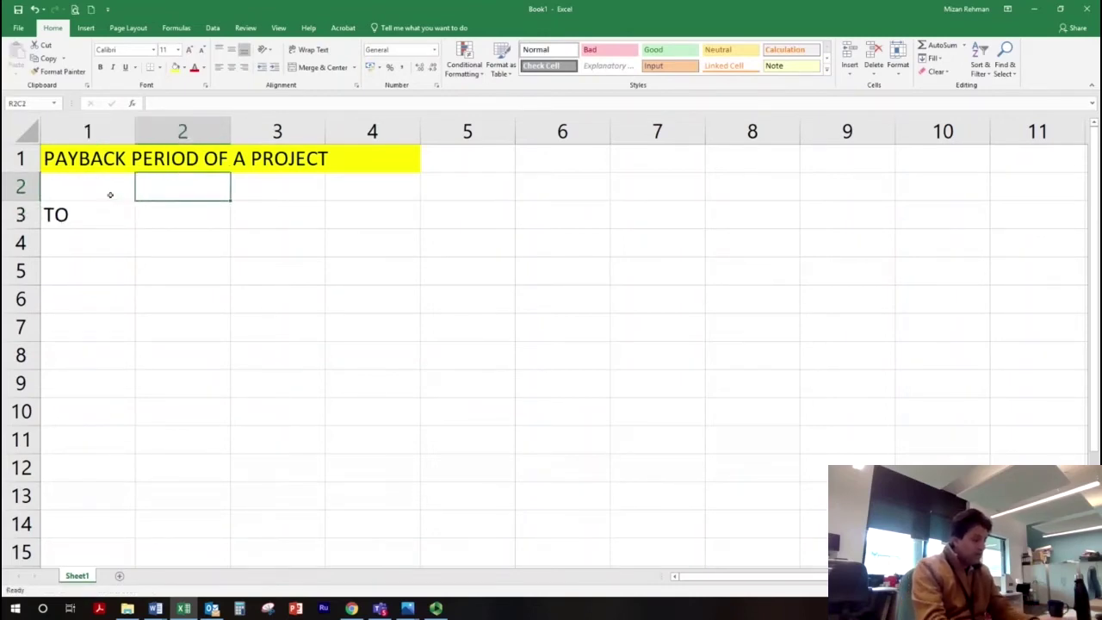
text(CA)
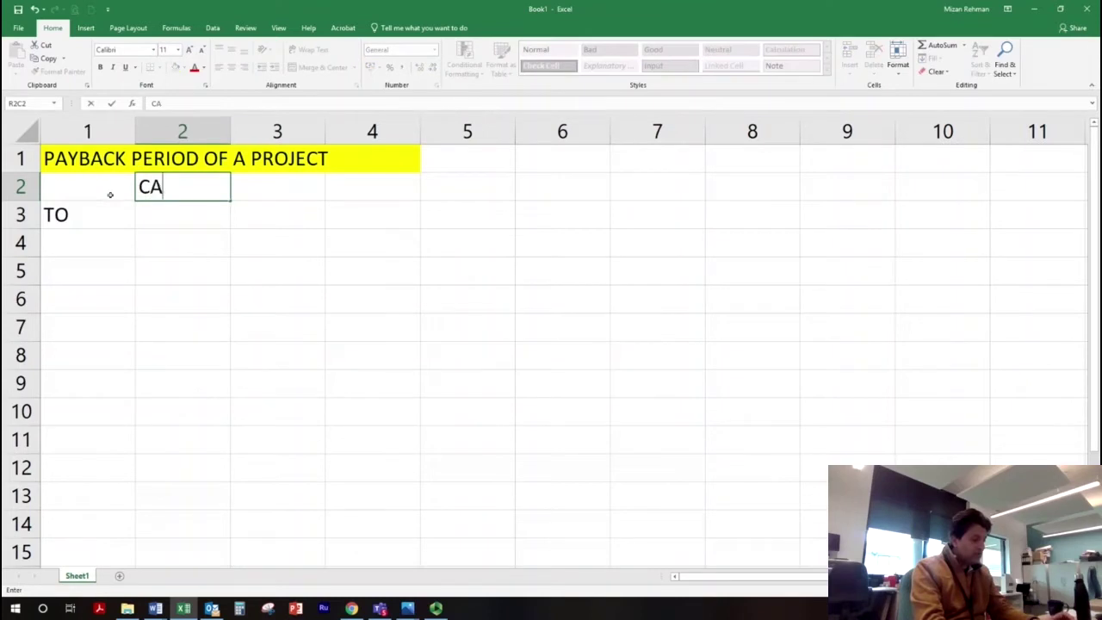
text(SHFLOWS)
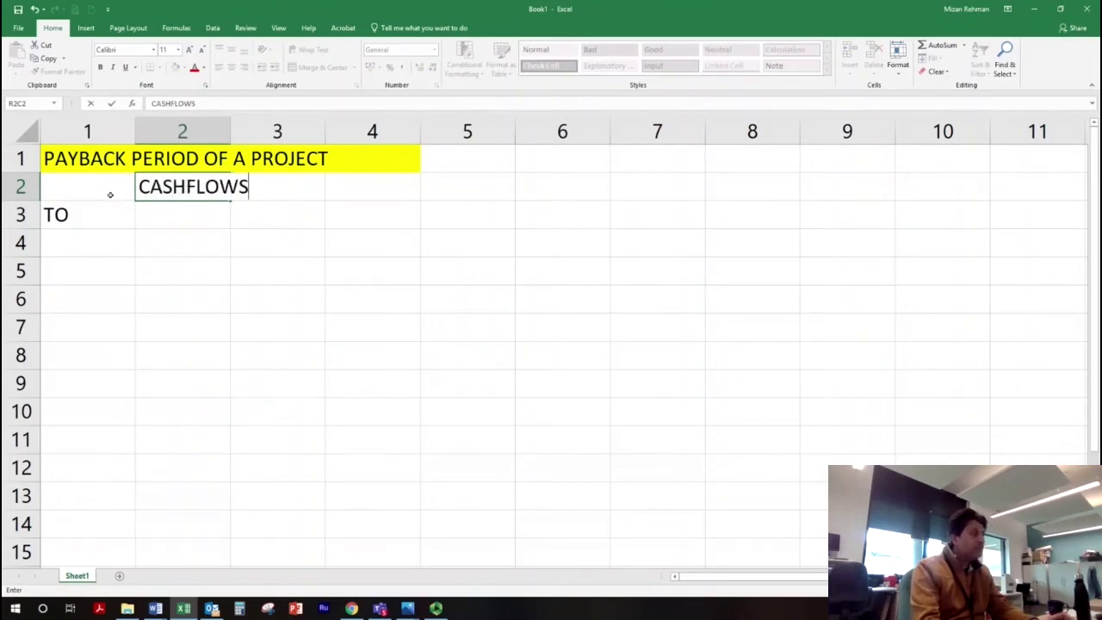
key(Tab)
drag(231, 133, 256, 133)
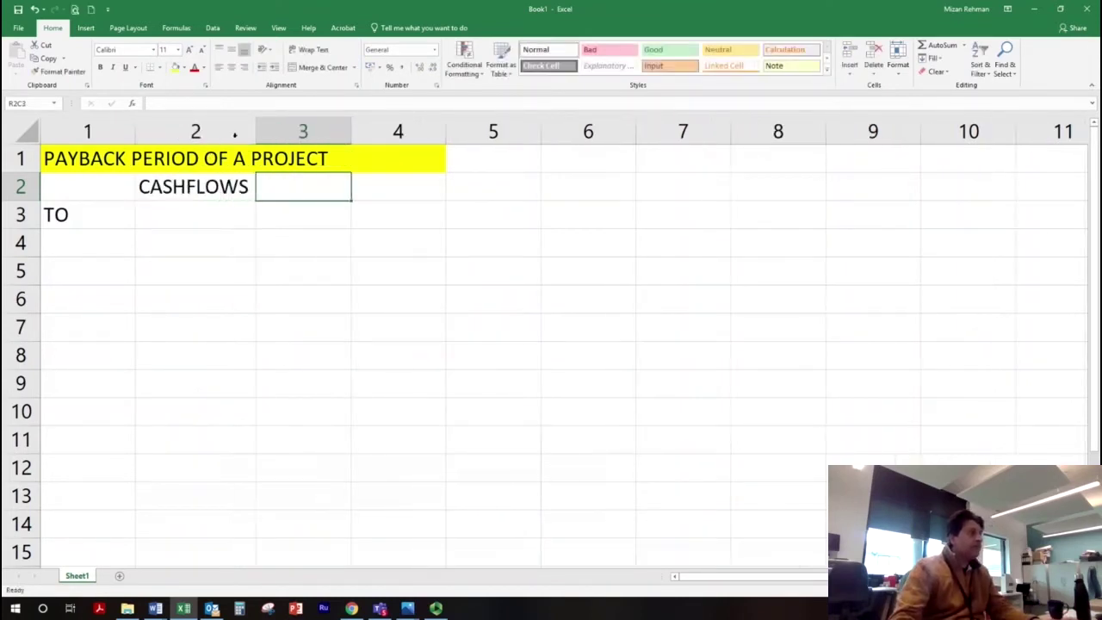
text(BALANCE)
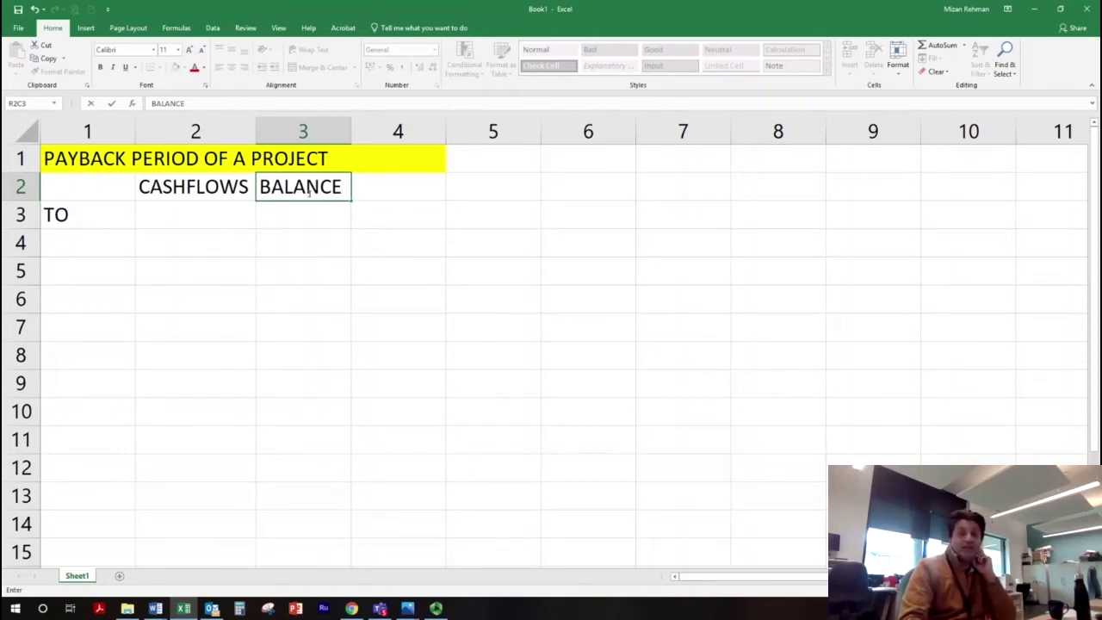
key(Return)
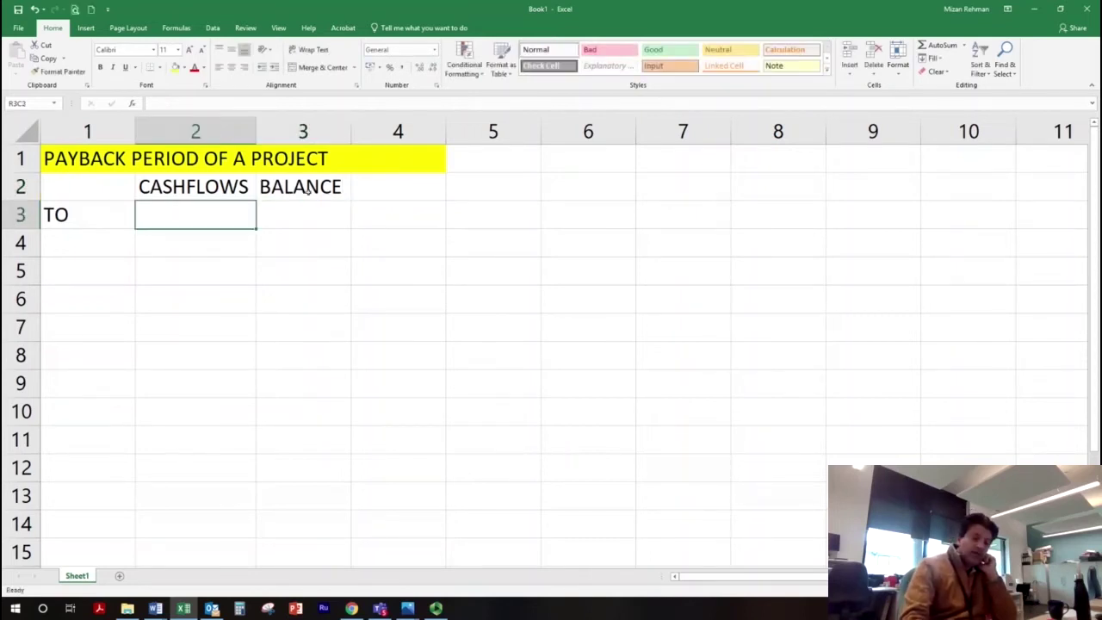
Enter -70000 as the TO cash flow and copy it into the BALANCE cell of the same row
text(-70000)
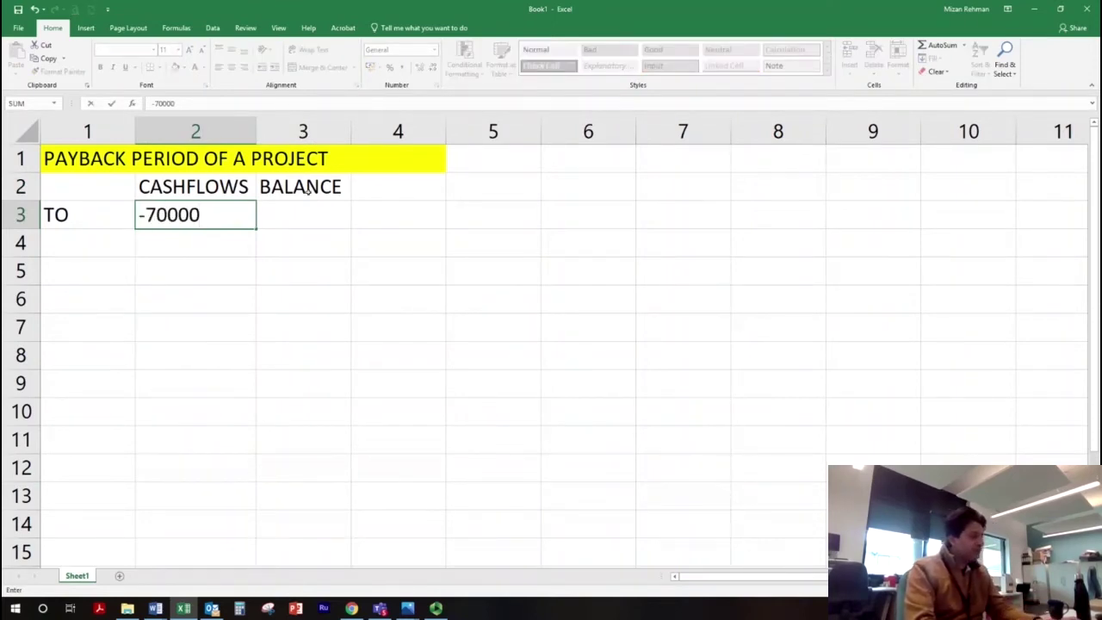
key(Tab)
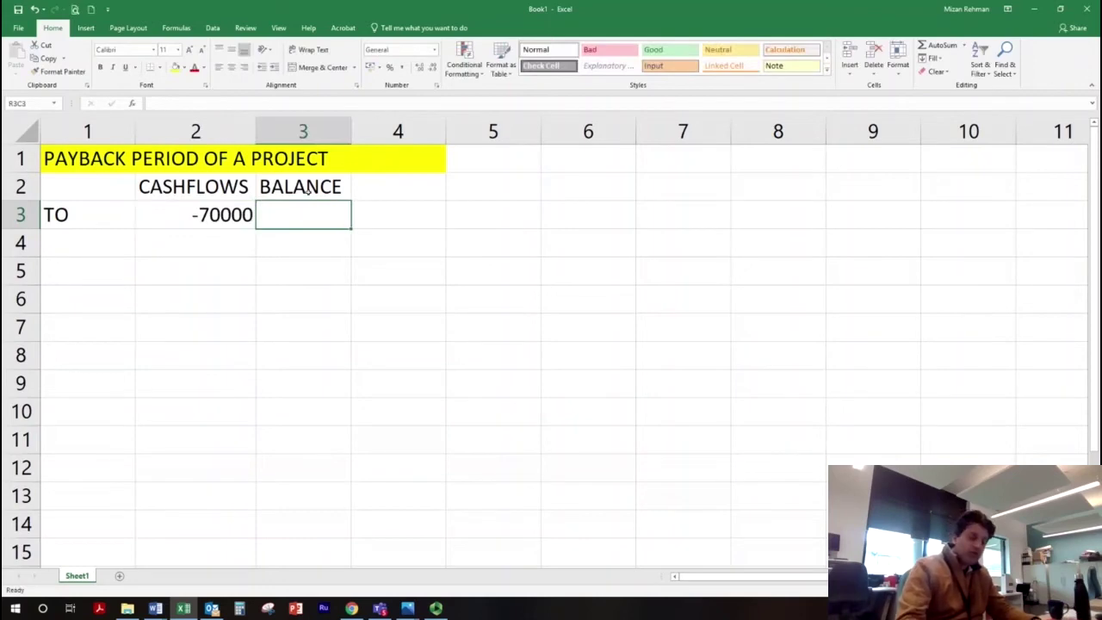
key(Left)
key(ctrl+c)
key(Right)
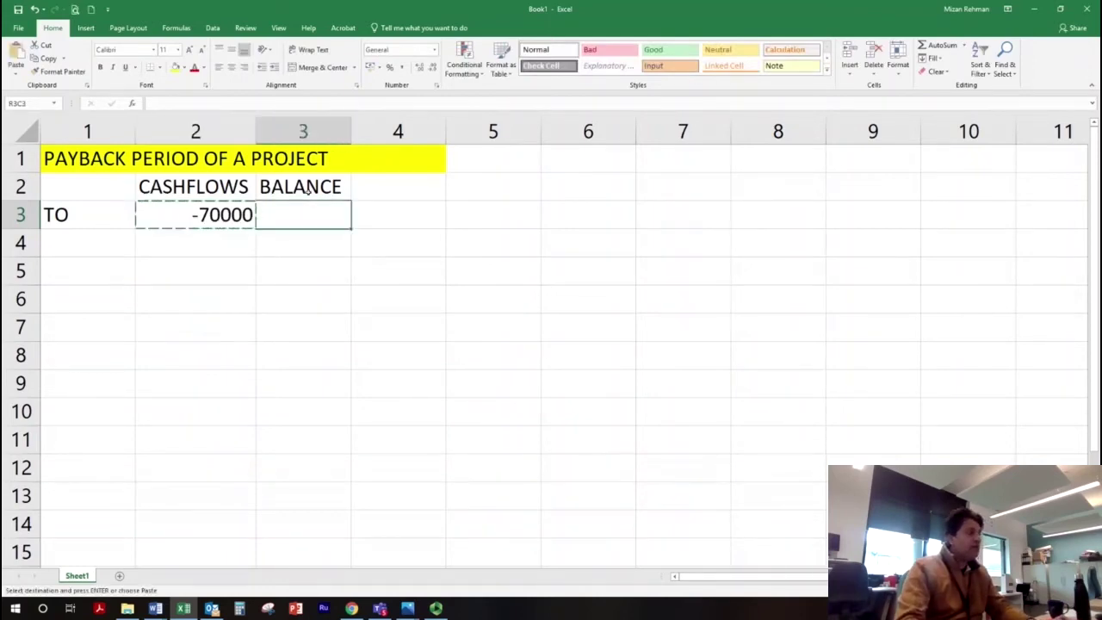
key(Return)
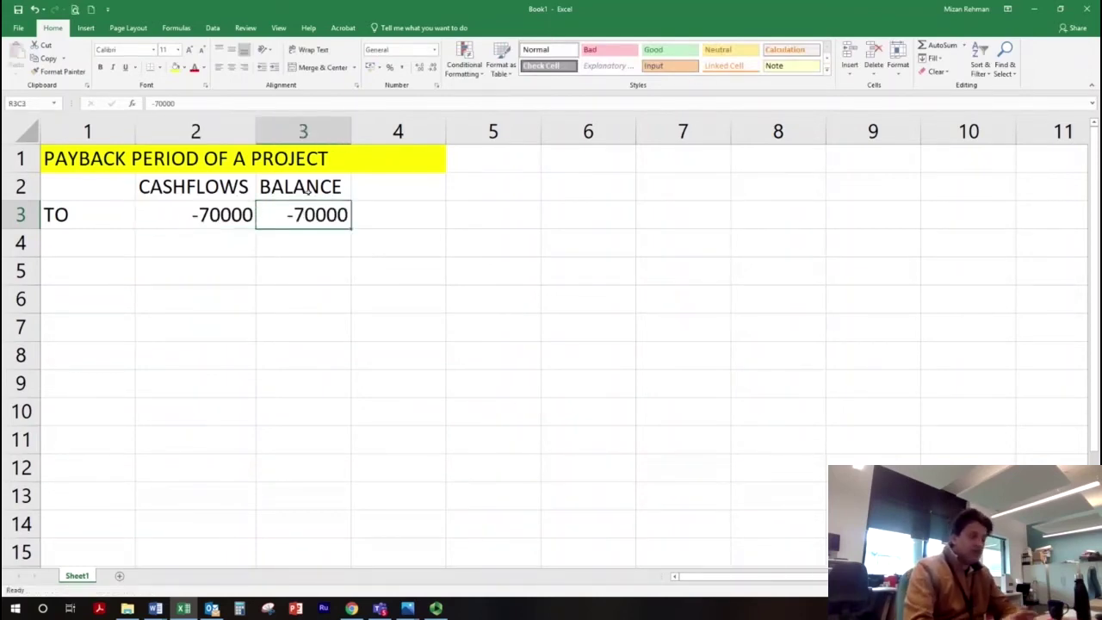
Add a T1 row below TO with a cash flow of 30000
key(Down)
key(Home)
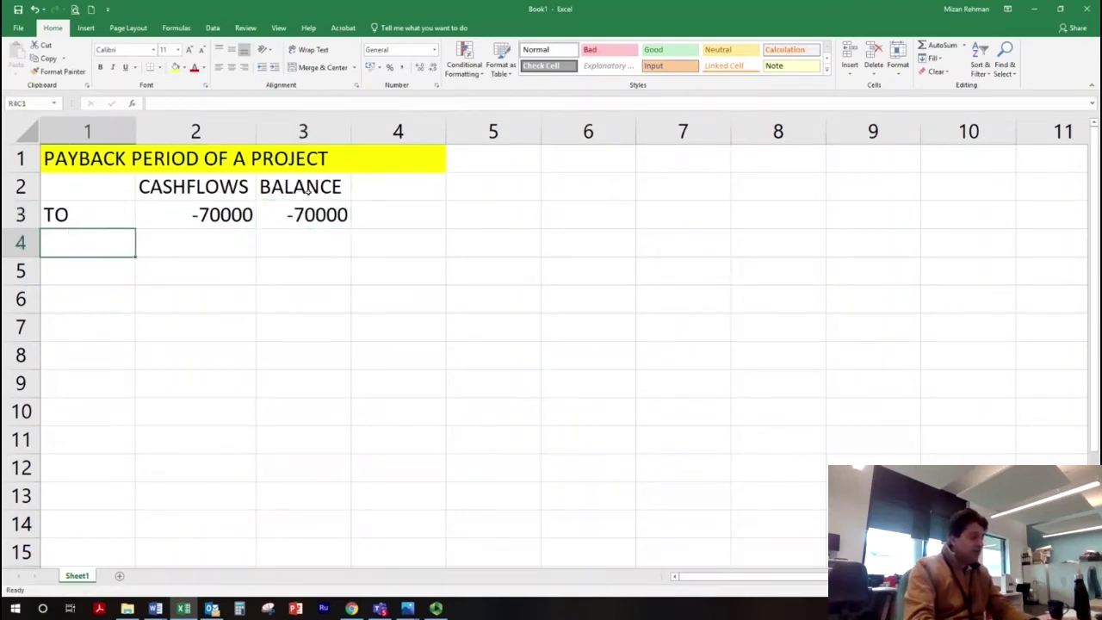
text(T1)
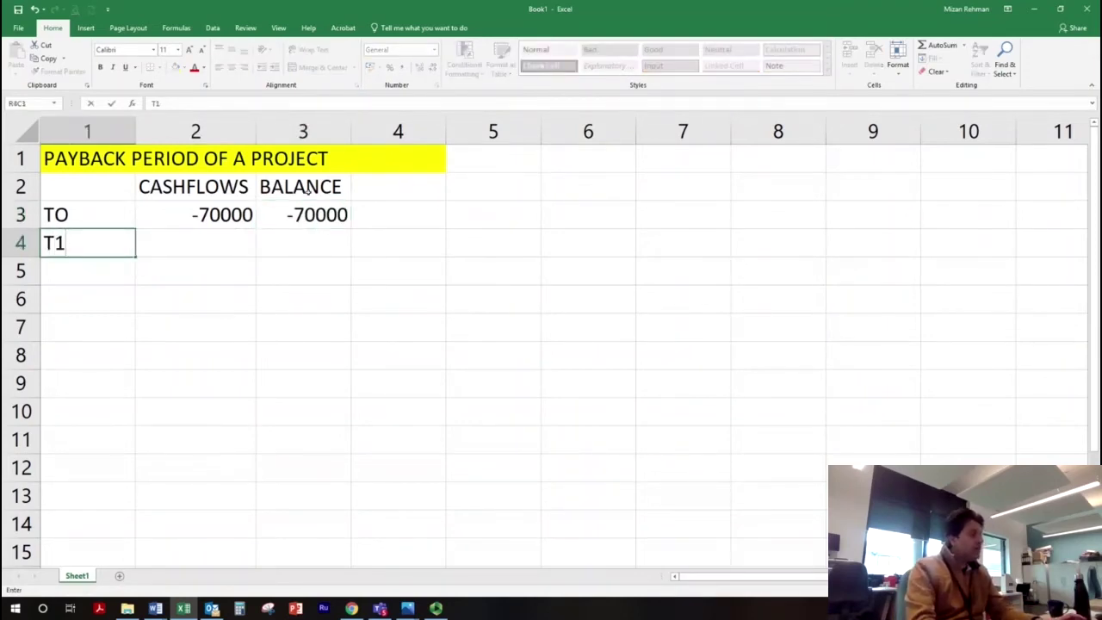
key(Tab)
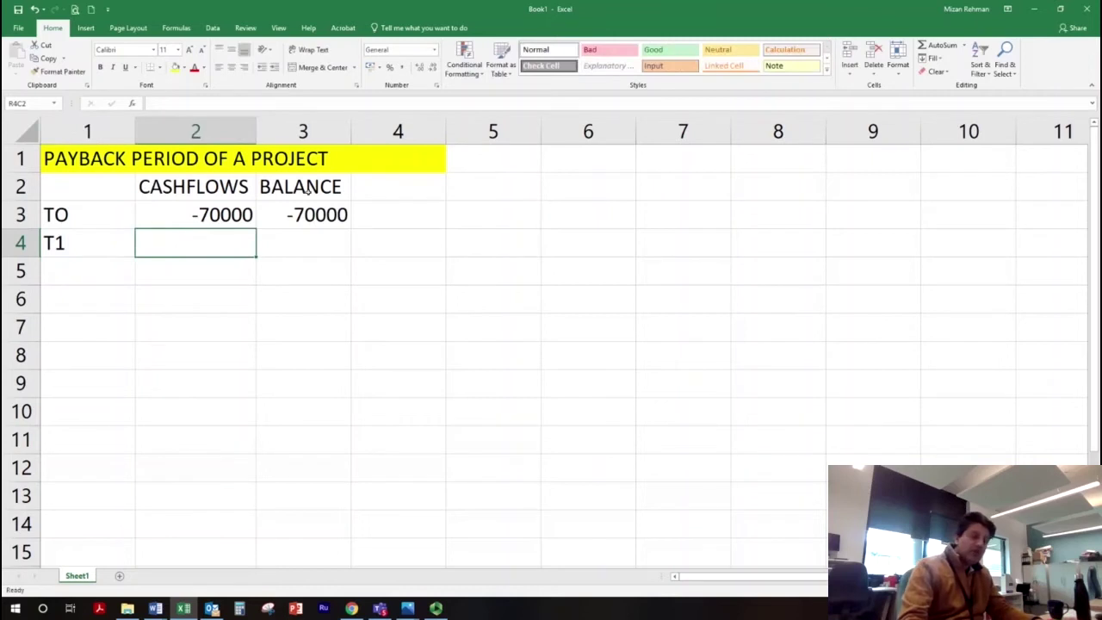
text(30000)
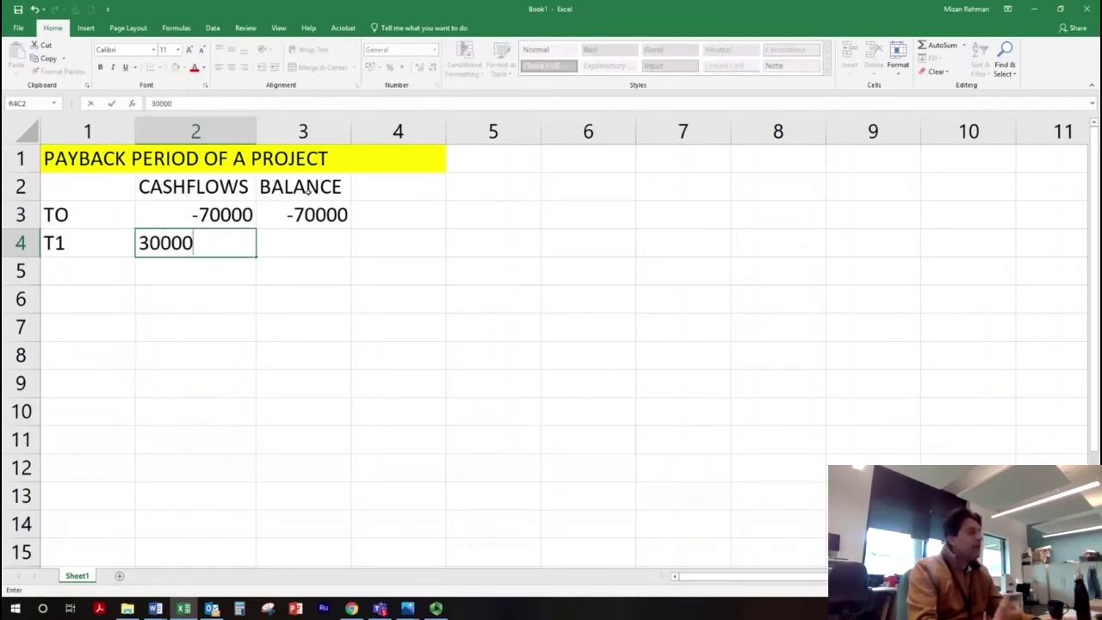
key(Tab)
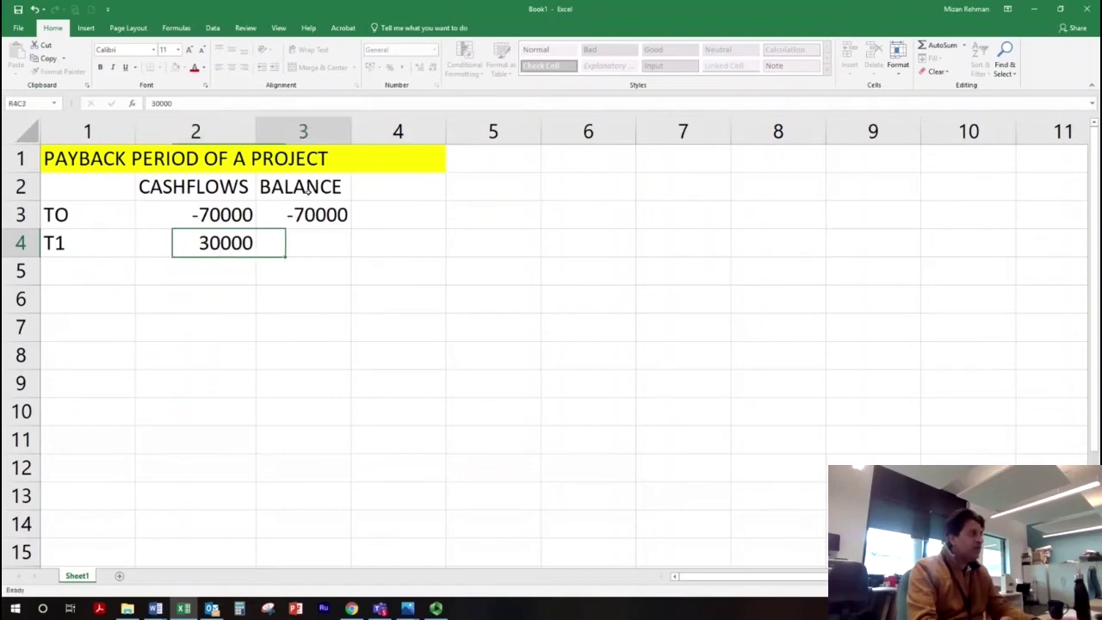
Calculate the T1 balance with a formula adding the T1 cash flow to the TO balance
text(=)
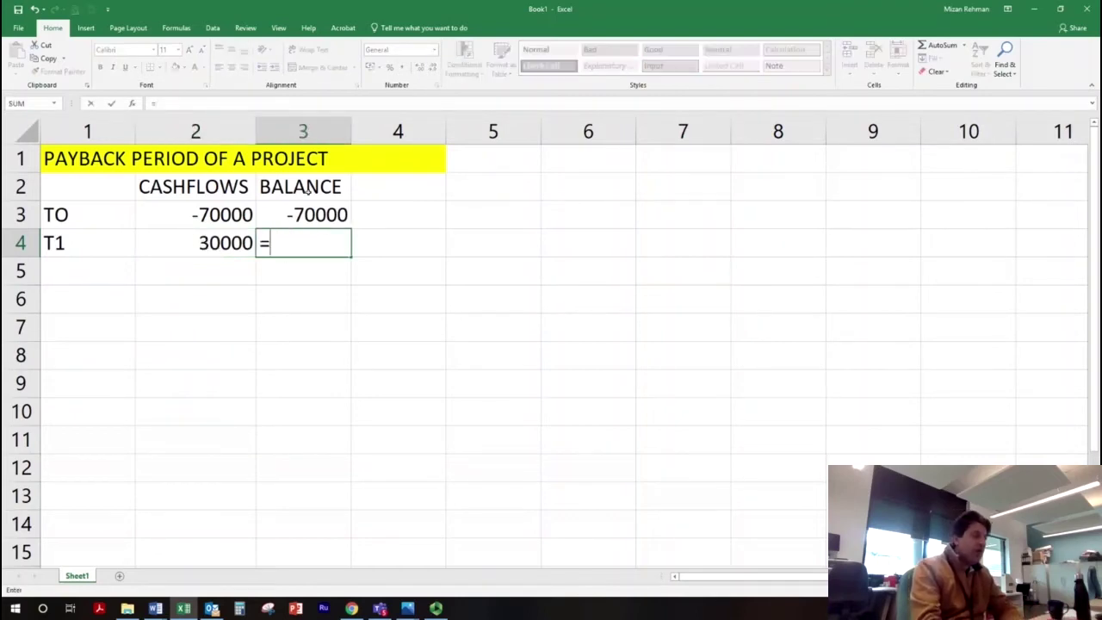
key(Up)
text(+)
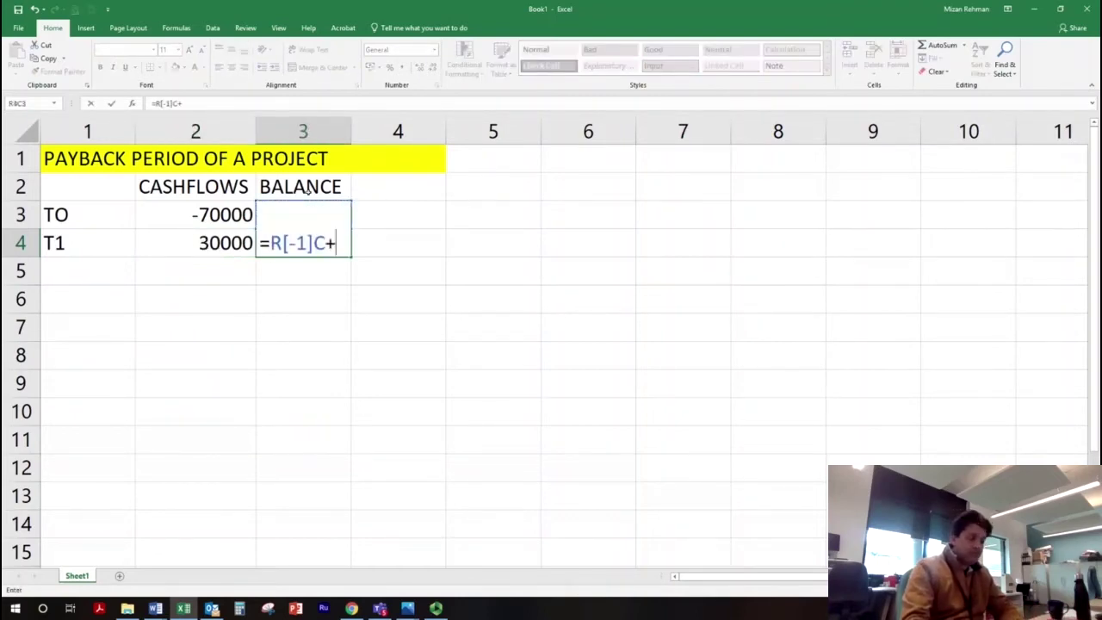
key(Left)
key(Return)
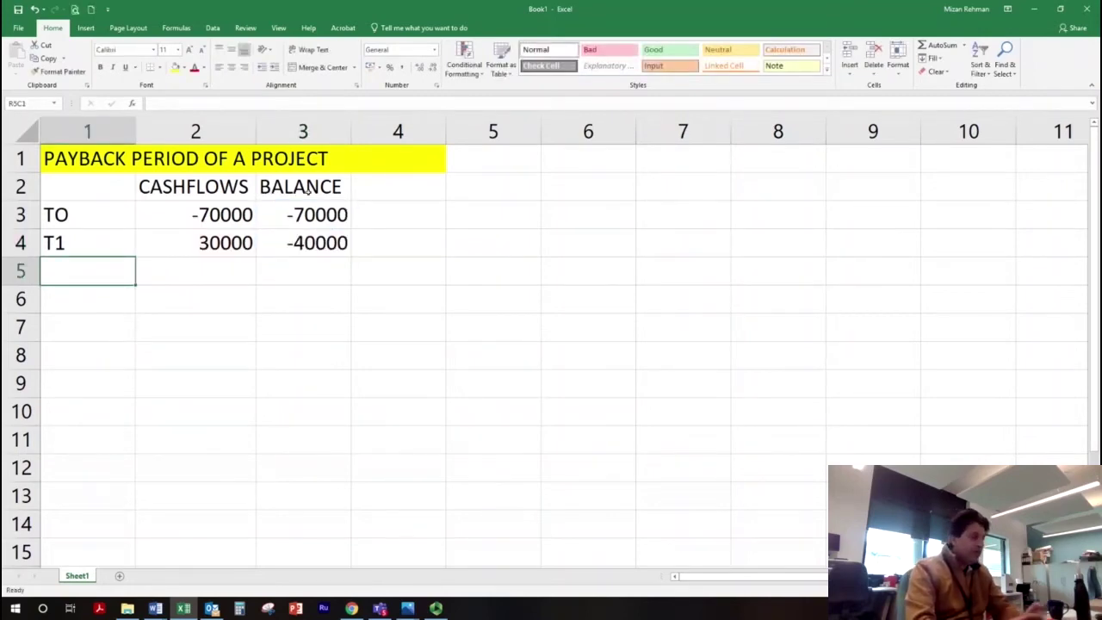
Add a T2 row below T1 with a cash flow of 30000
text(T2)
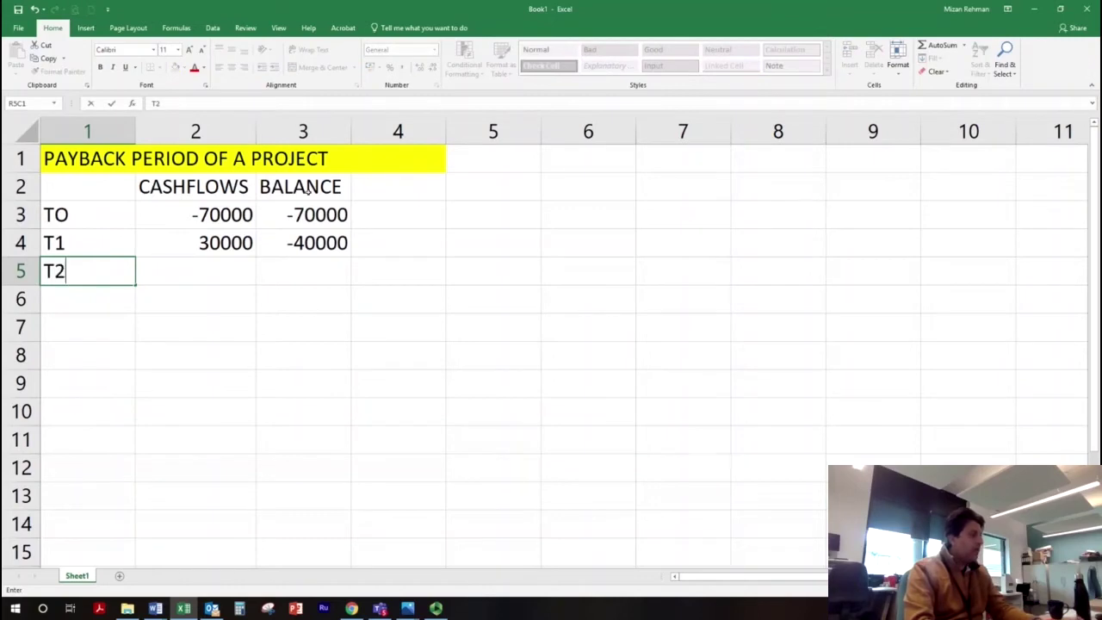
key(Tab)
text(3)
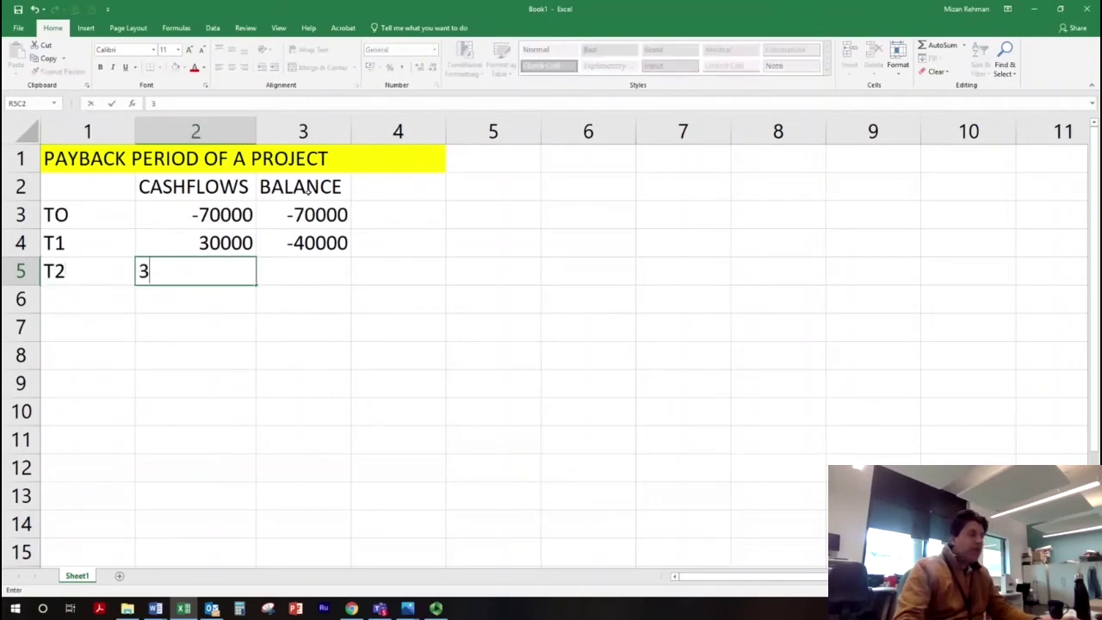
text(0000)
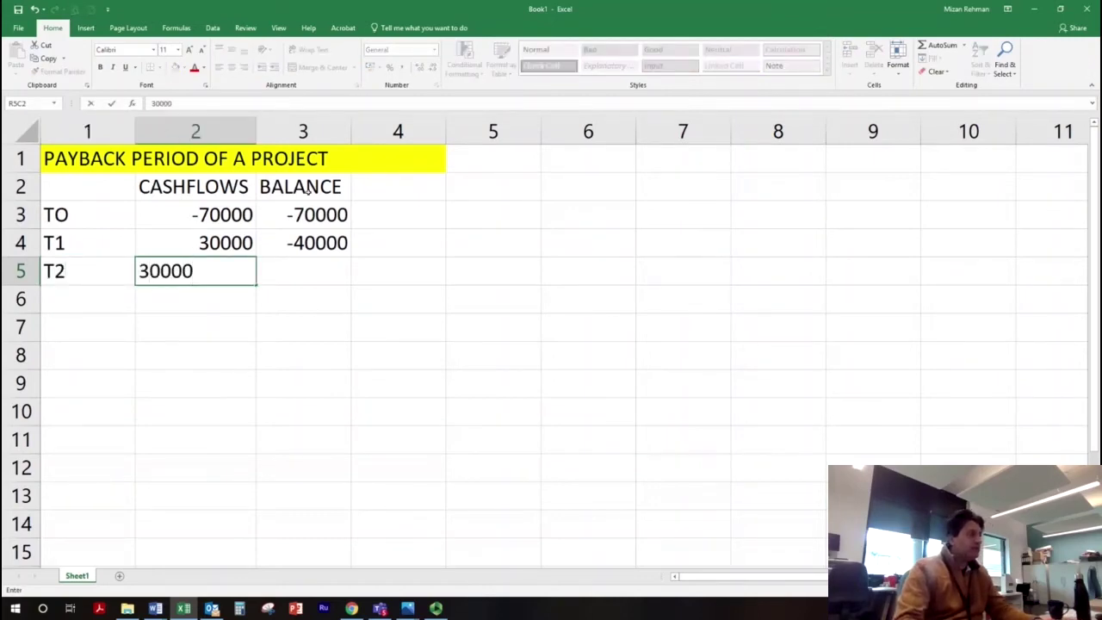
key(Tab)
Calculate the T2 balance with a formula adding the T2 cash flow to the T1 balance
text(=)
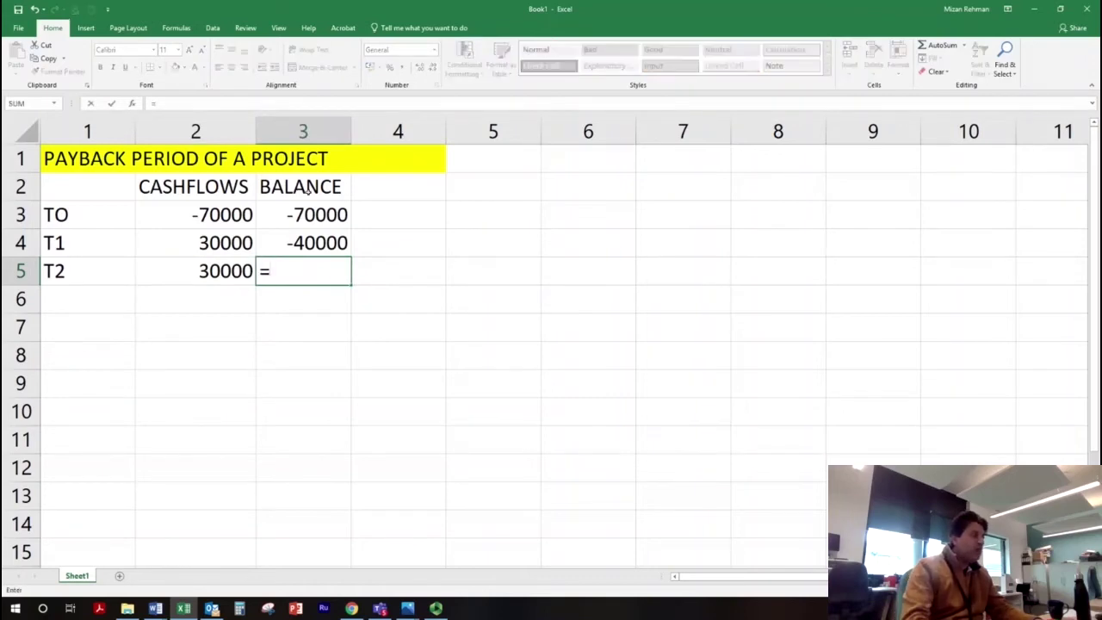
key(Up)
text(+)
key(Left)
key(Return)
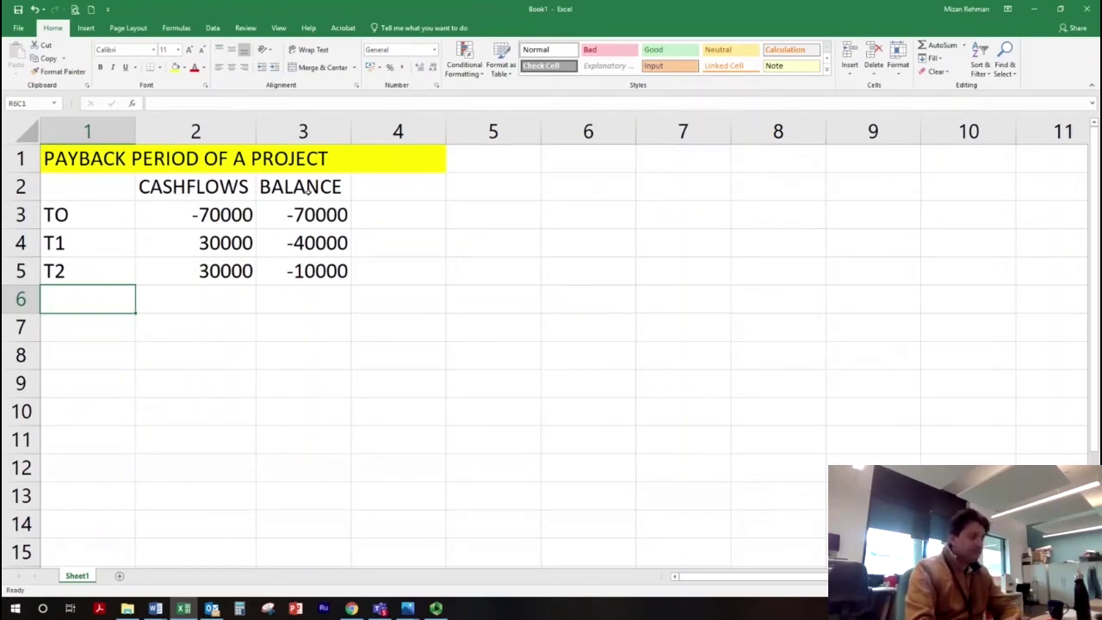
Add a T3 row below T2 with a cash flow of 30000
text(T3)
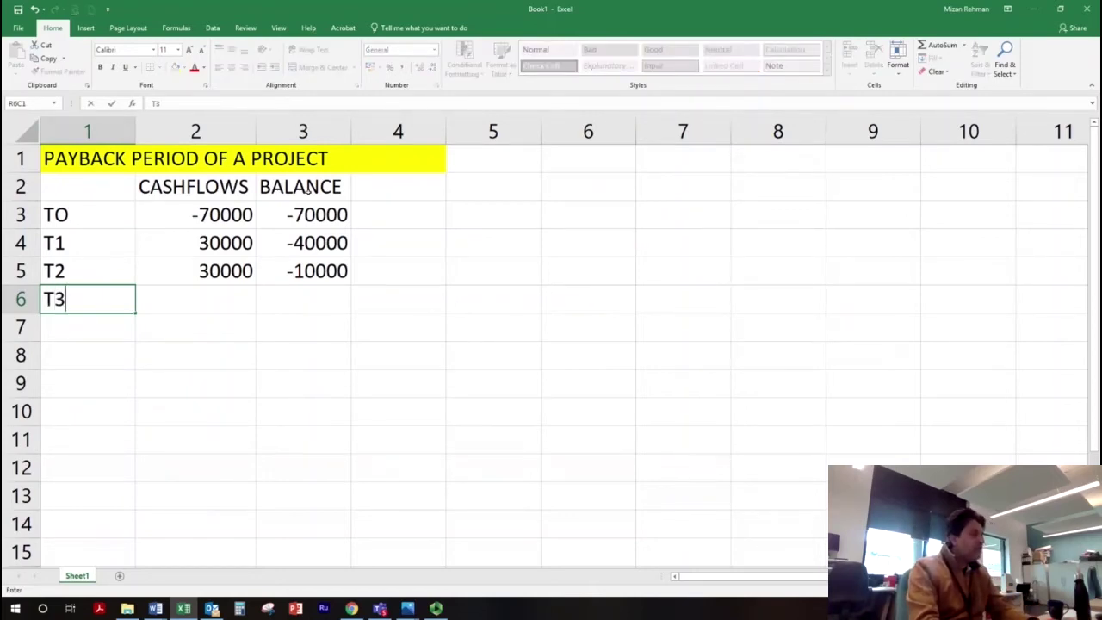
key(Tab)
text(30000)
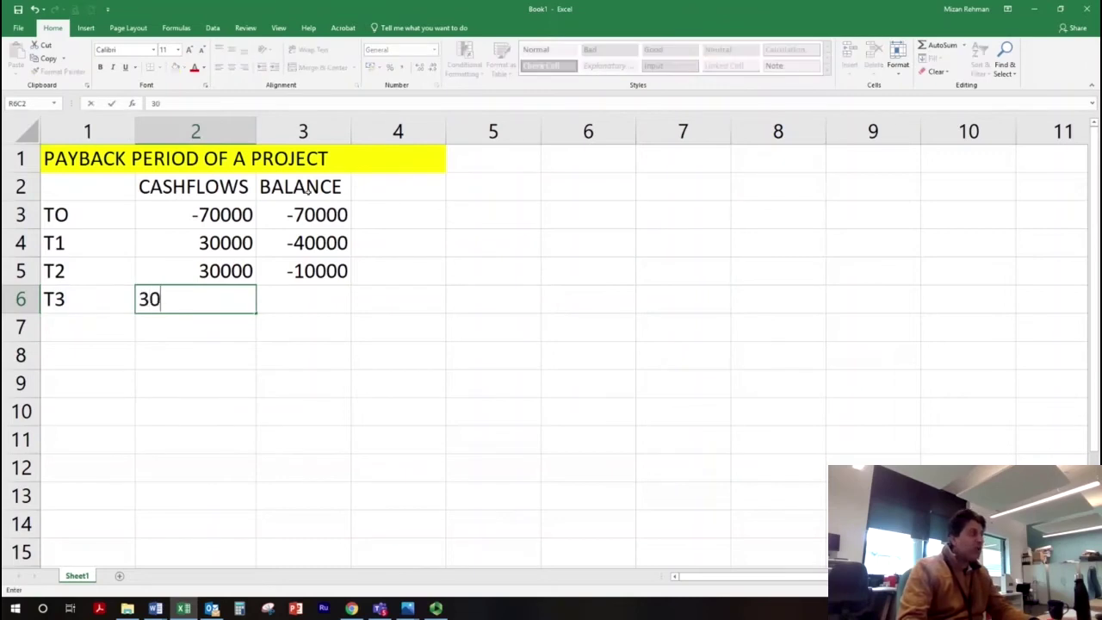
key(Tab)
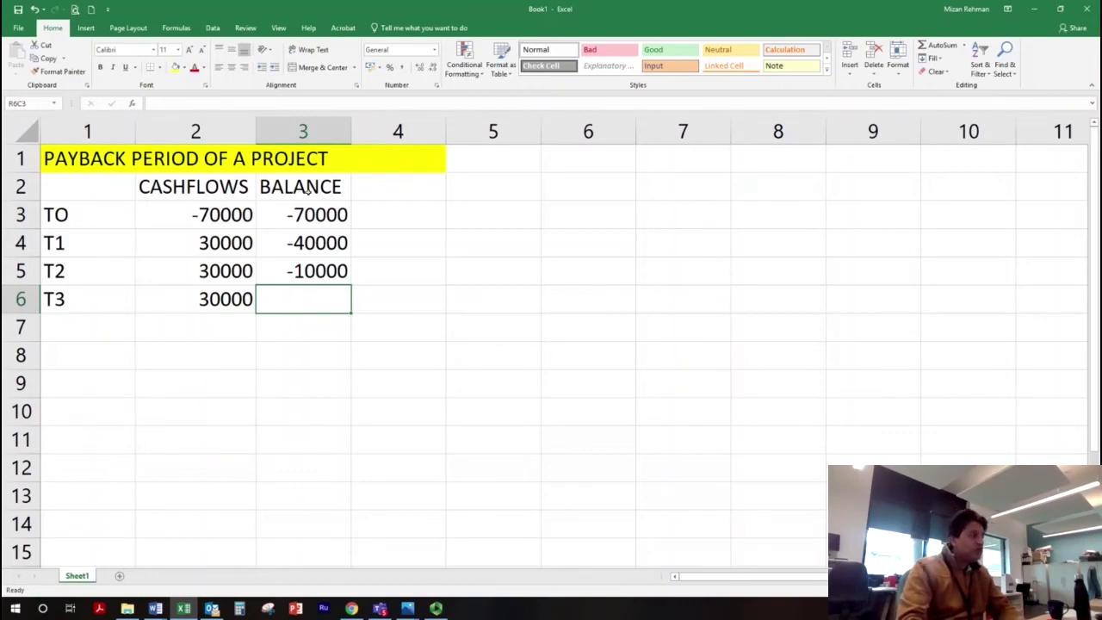
Enter the label PER MONTH CASHFLOWS IN FINAL YEAR in column 1 of row 8
key(Down)
key(Down)
key(Left)
key(Left)
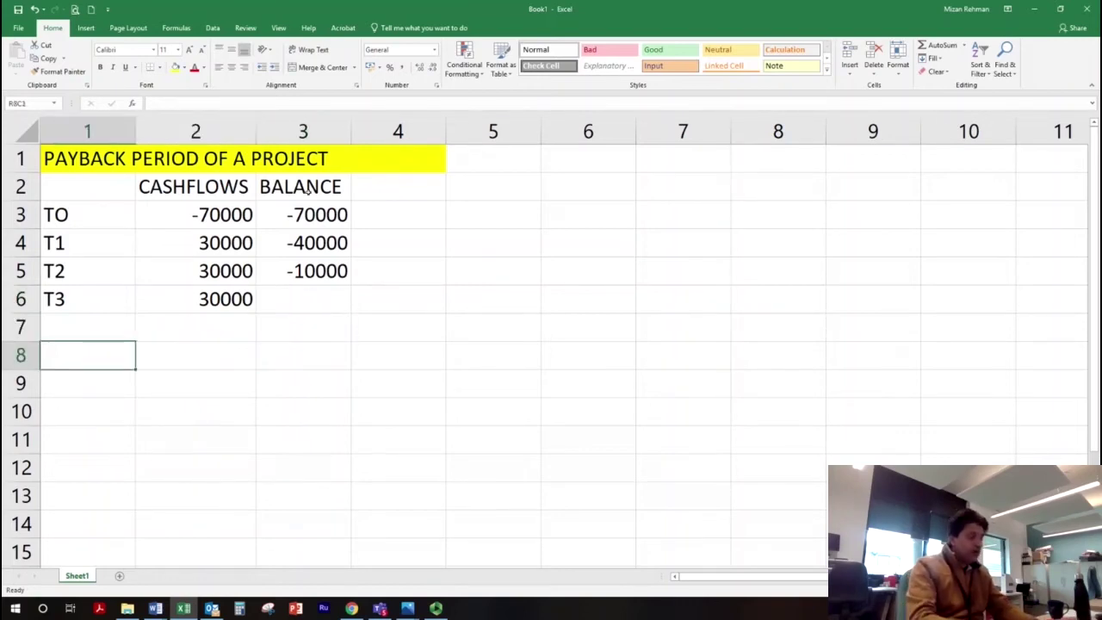
text(PER MONTH)
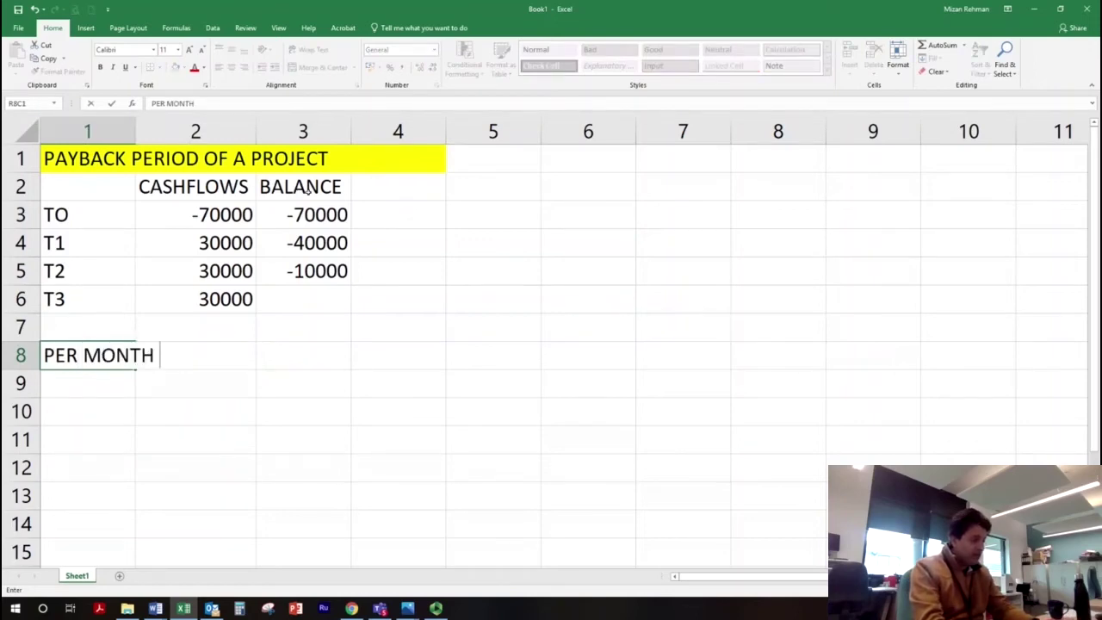
text( CASH)
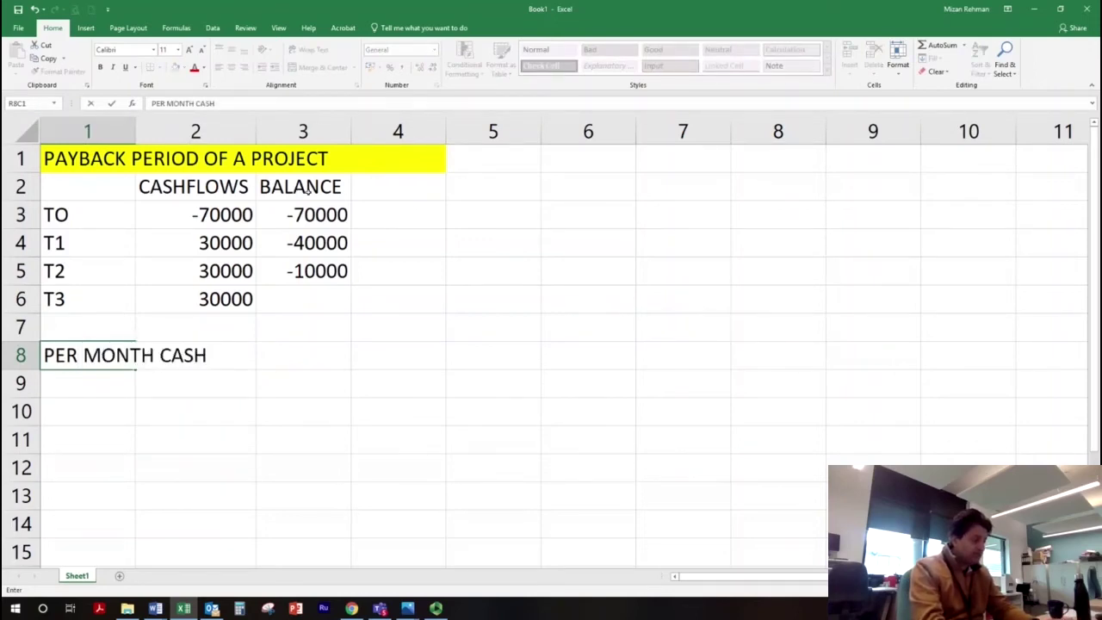
text(FLOWS I)
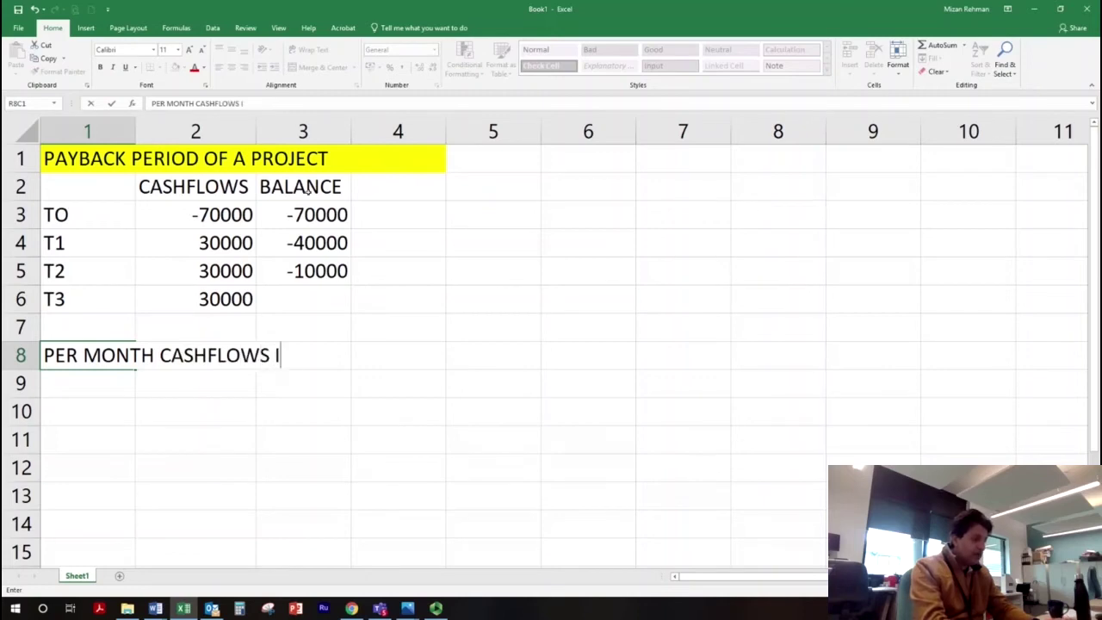
text(N FINAL YEAR)
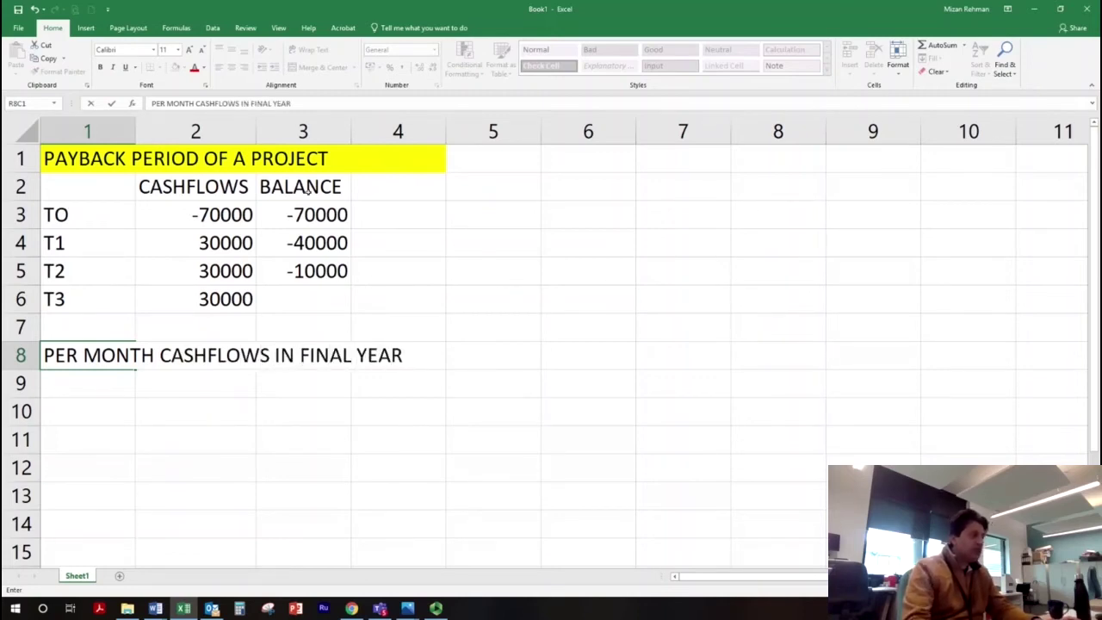
Enter the text 30000/12 MONTHS in column 5 of row 8, beside the per-month cash flows label
key(Right)
key(Right)
key(Right)
key(Right)
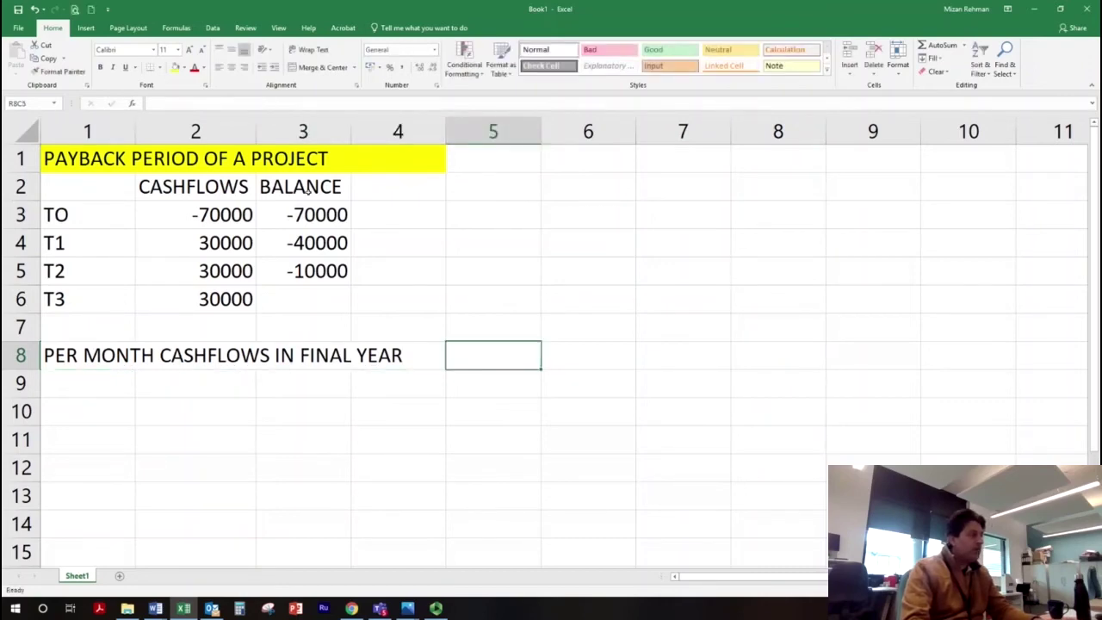
text(3)
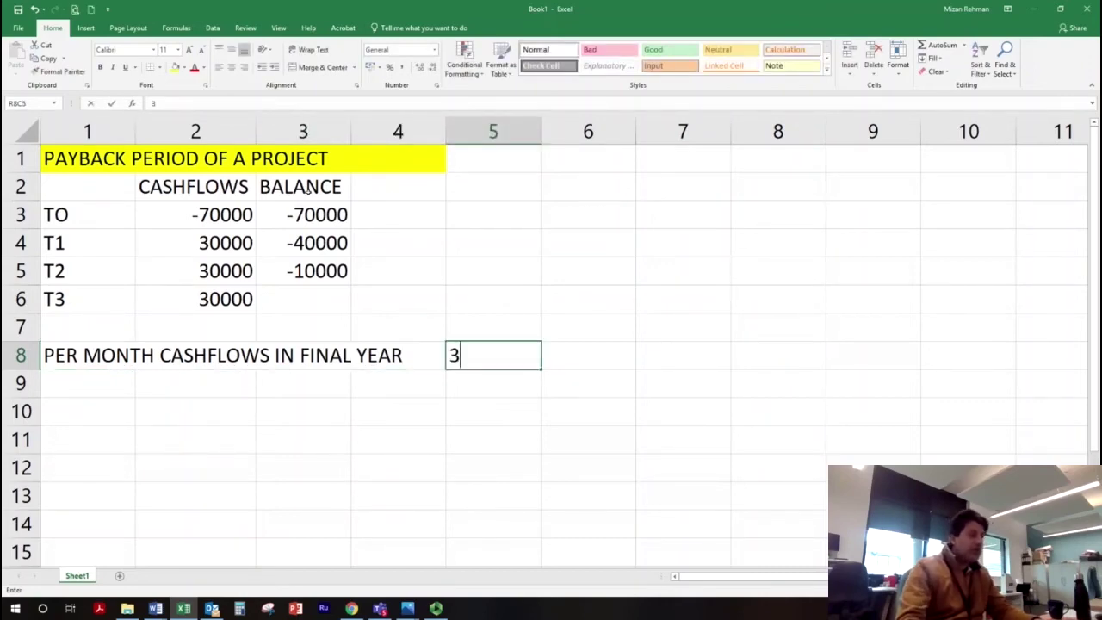
text(0000/12)
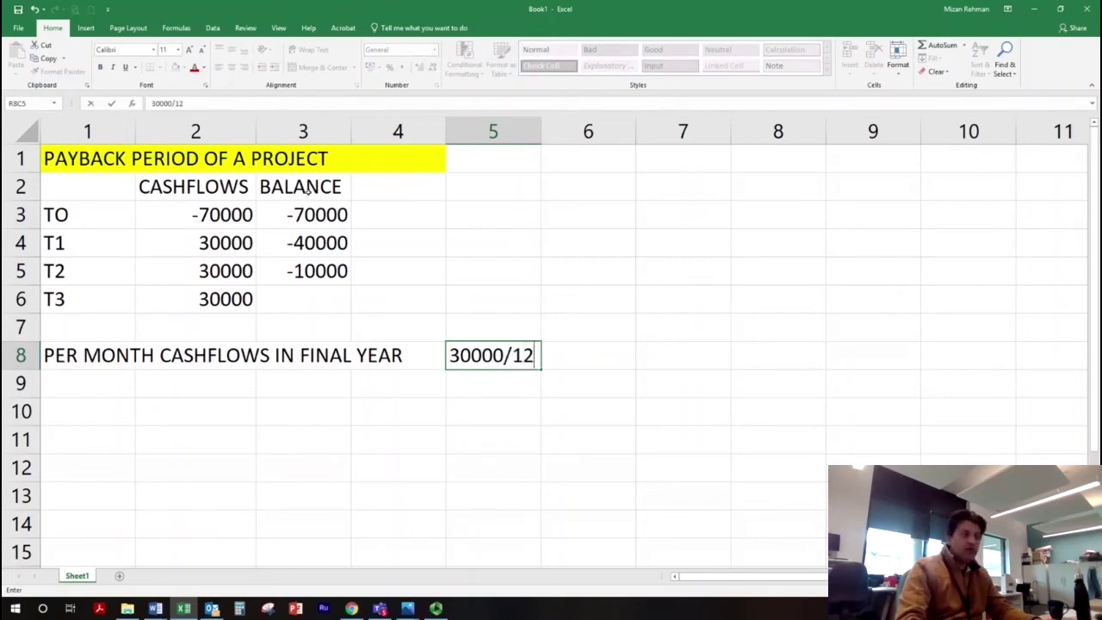
text( MONTHS)
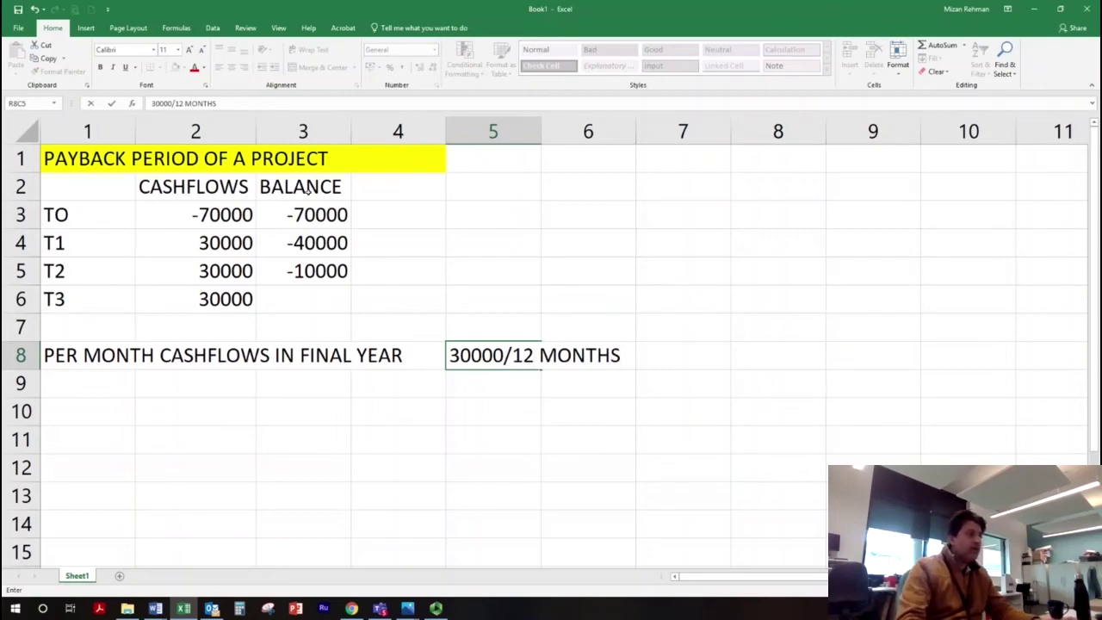
key(Tab)
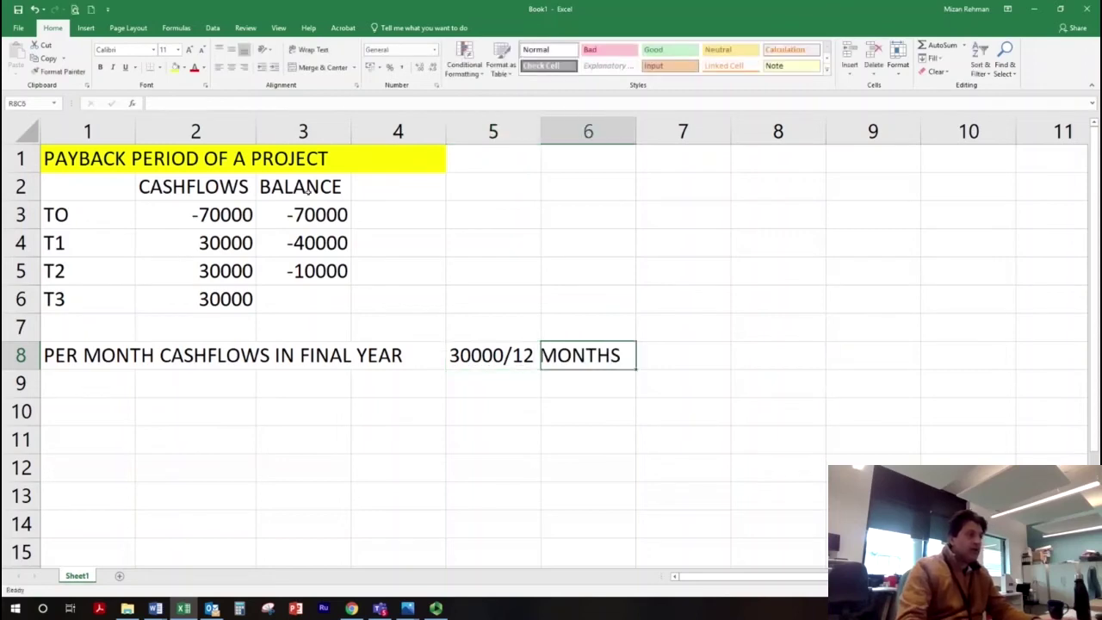
Calculate the monthly cash flow in column 5 of row 10 with the formula =30000/12
key(Left)
key(Down)
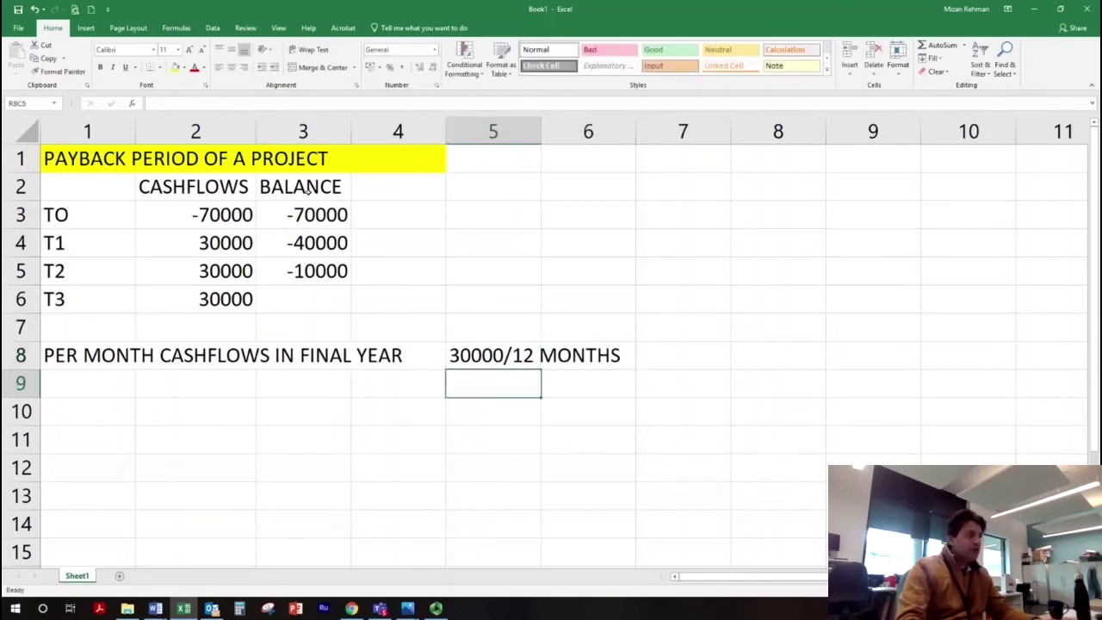
key(Down)
text(=30)
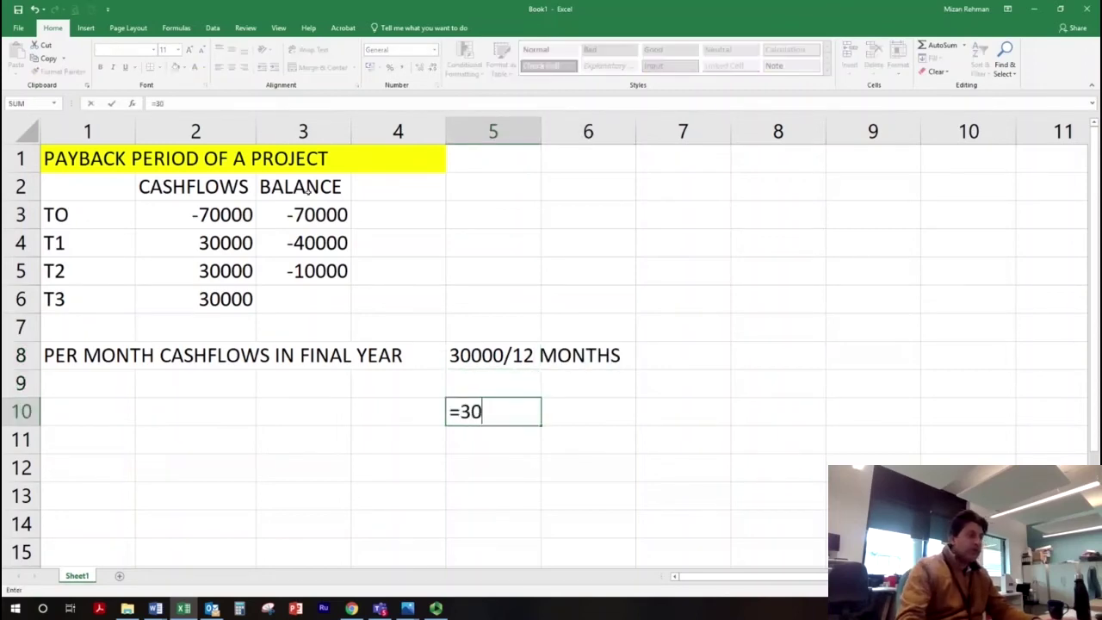
text(000/12)
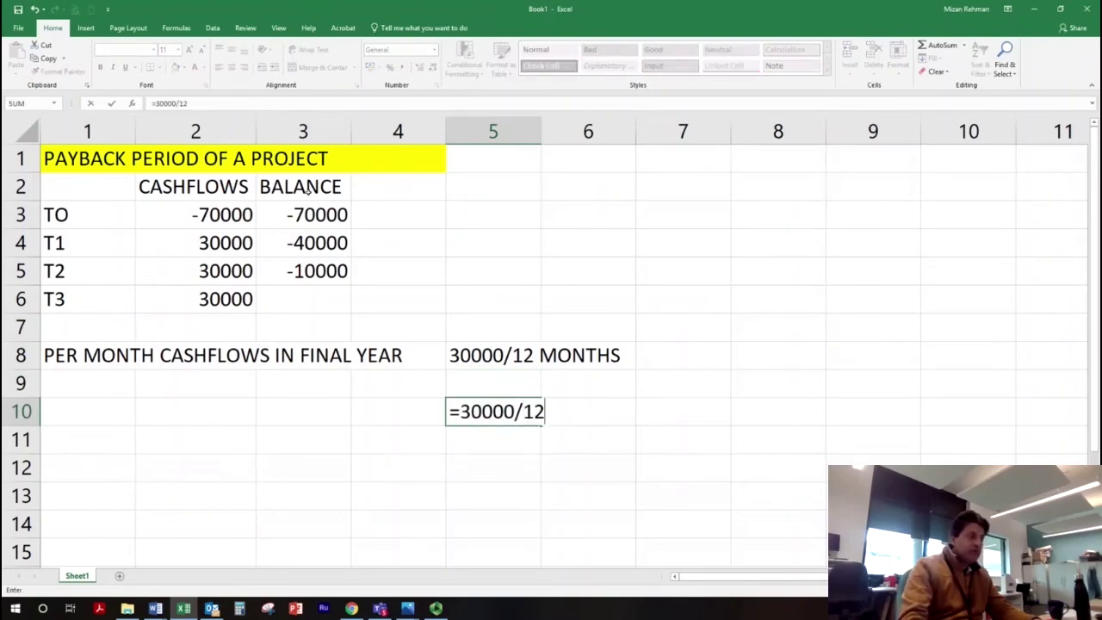
key(Return)
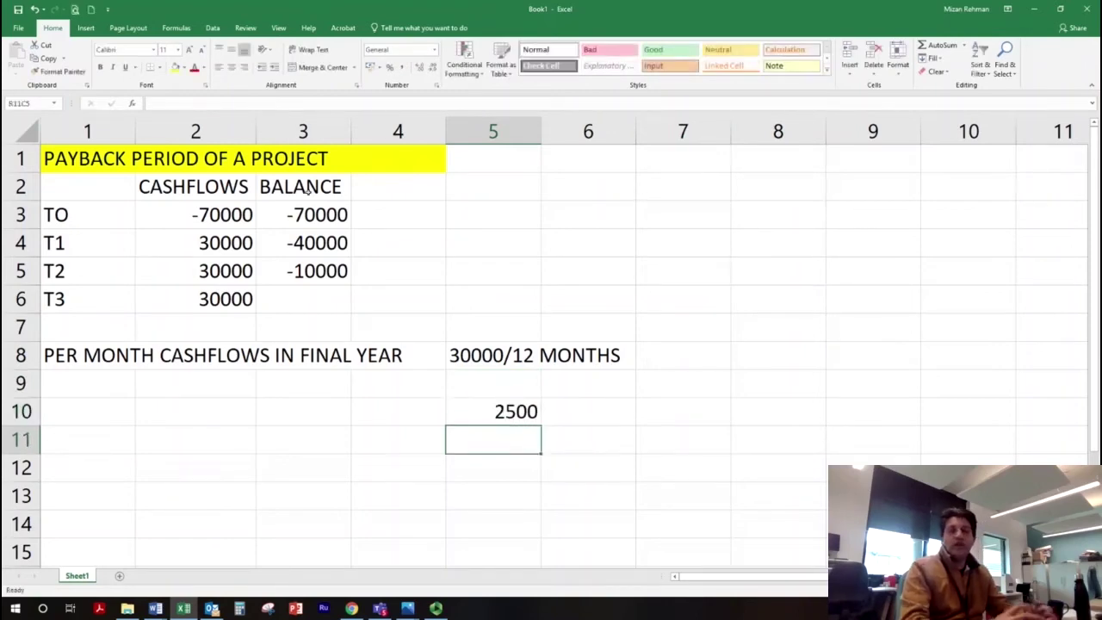
Examine the outstanding T2 balance and compare it with the monthly cash flow in row 10
key(Up)
key(Up)
key(Up)
key(Up)
key(Up)
key(Up)
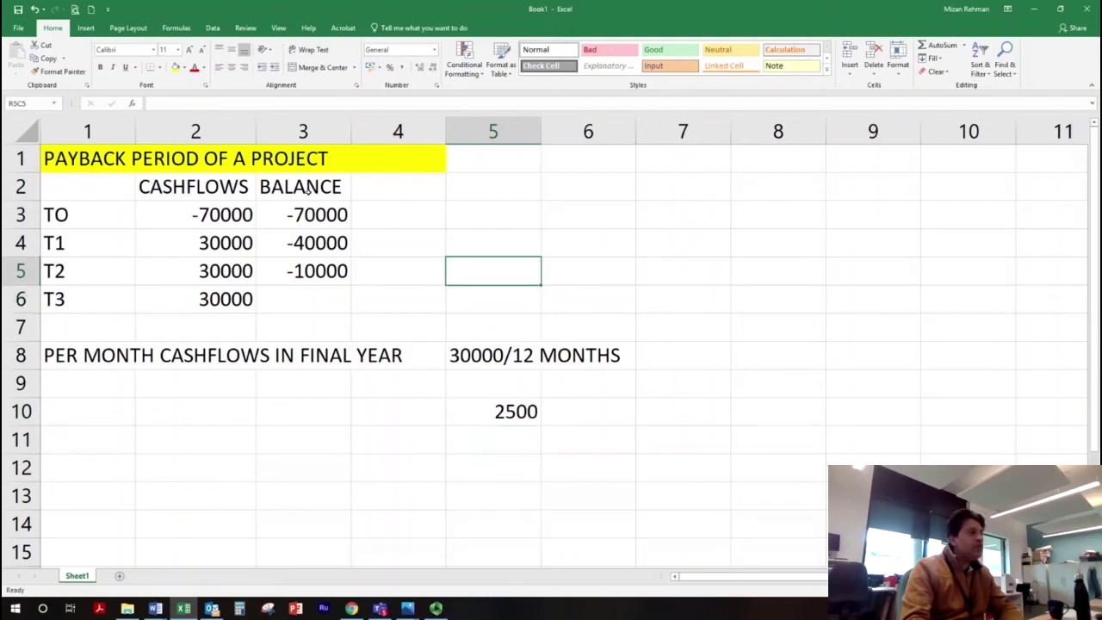
key(Left)
key(Left)
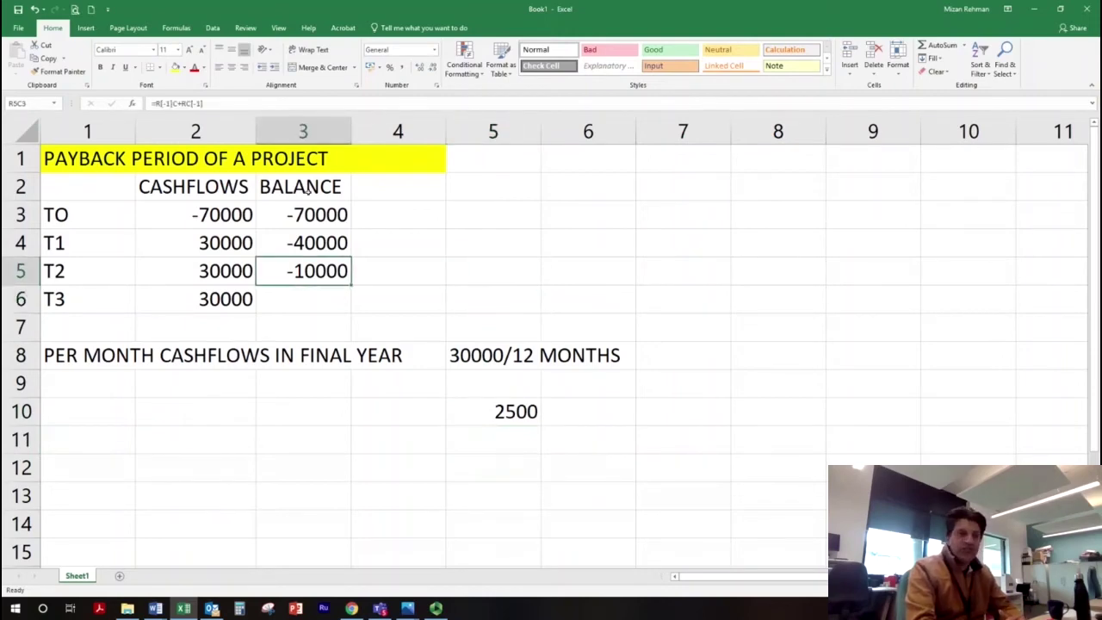
key(Down)
key(Down)
key(Down)
key(Down)
key(Down)
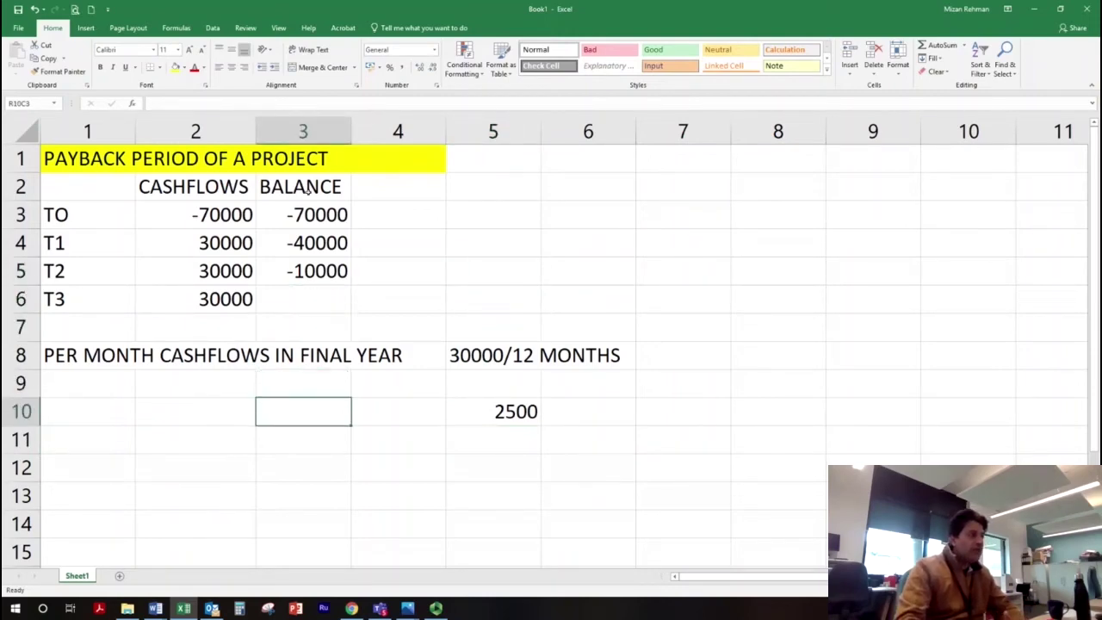
key(Right)
key(Right)
key(Right)
key(Left)
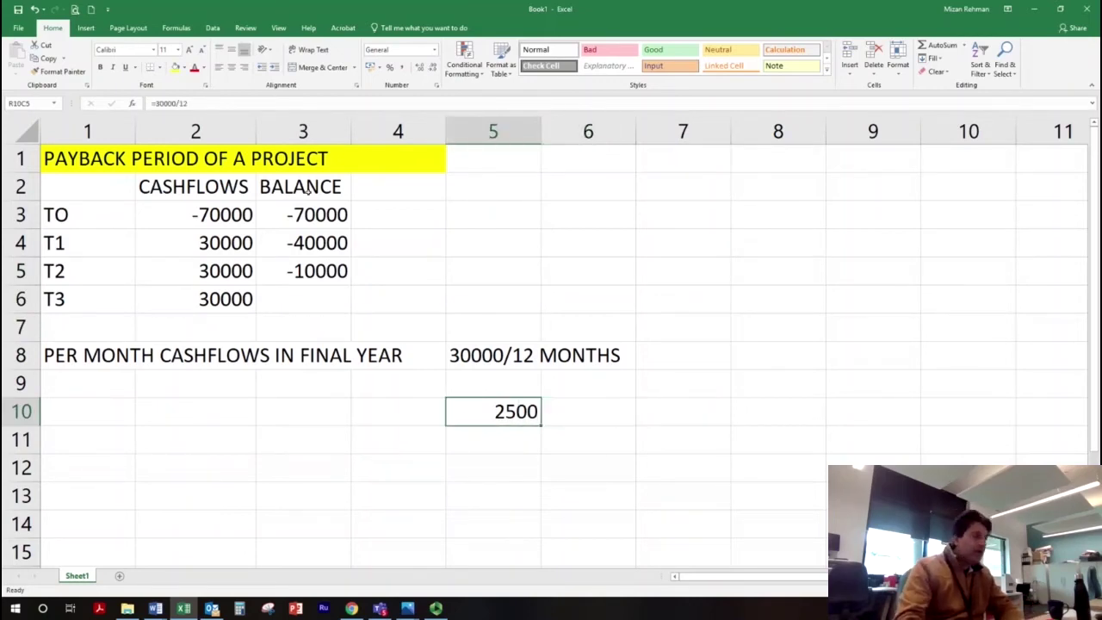
key(Left)
key(Left)
key(Left)
key(Left)
key(Down)
key(Up)
key(Up)
key(Down)
key(Right)
key(Right)
key(Right)
key(Right)
Move the monthly cash flow calculation from row 10 up to row 9 in column 5
key(Up)
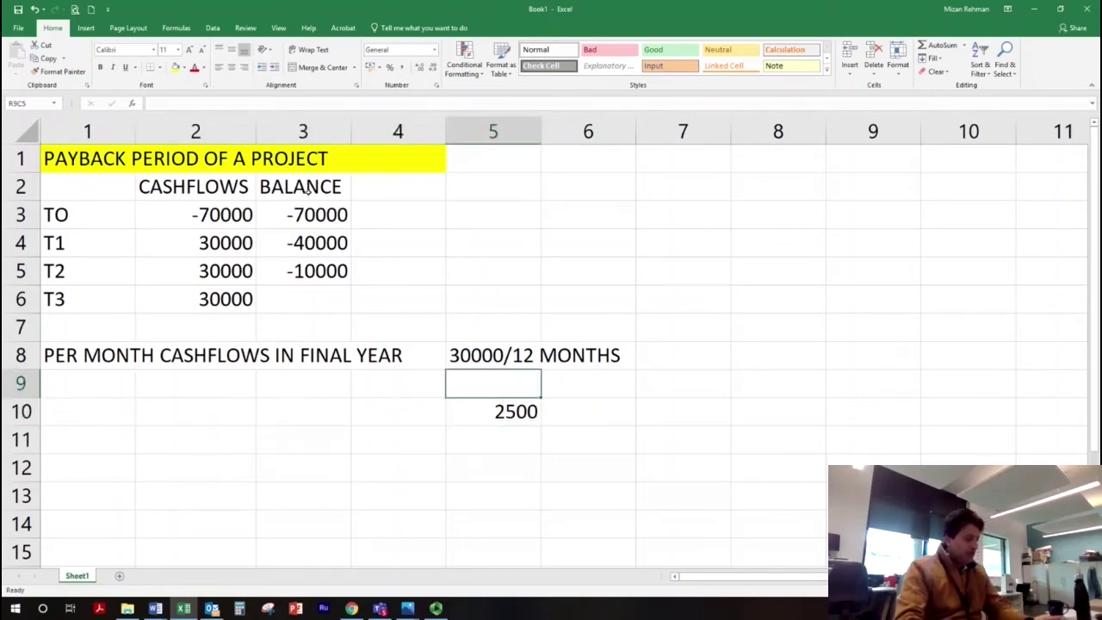
key(Down)
key(ctrl+x)
key(Up)
key(ctrl+v)
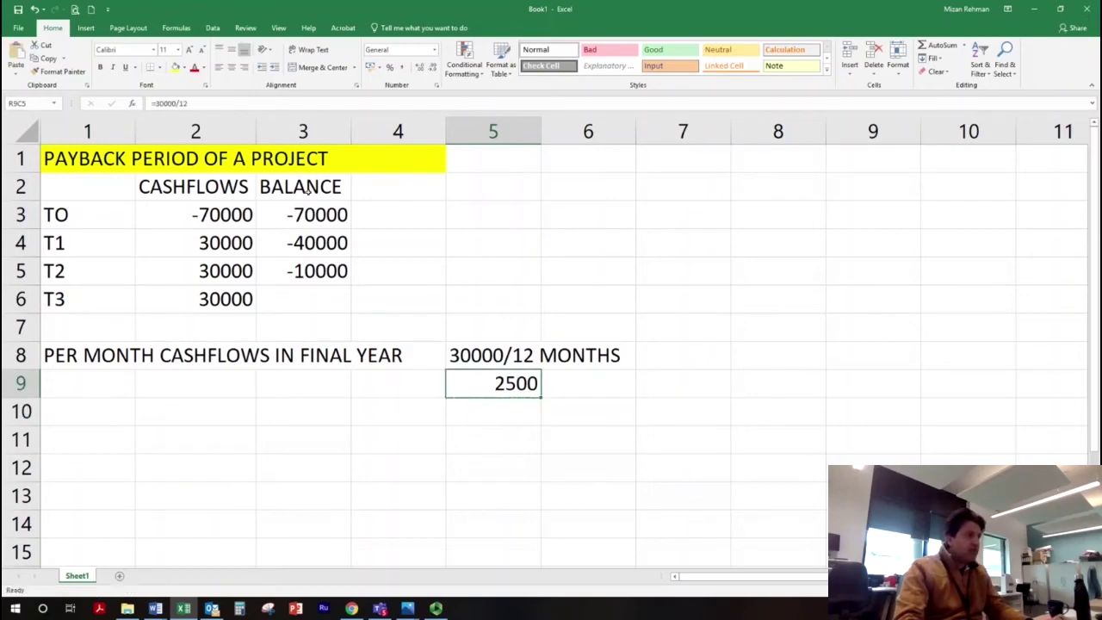
Enter the label PER MONTH in column 6 of row 9, beside the monthly cash flow
key(Down)
key(Left)
key(Left)
key(Right)
key(Right)
key(Right)
key(Up)
text(P)
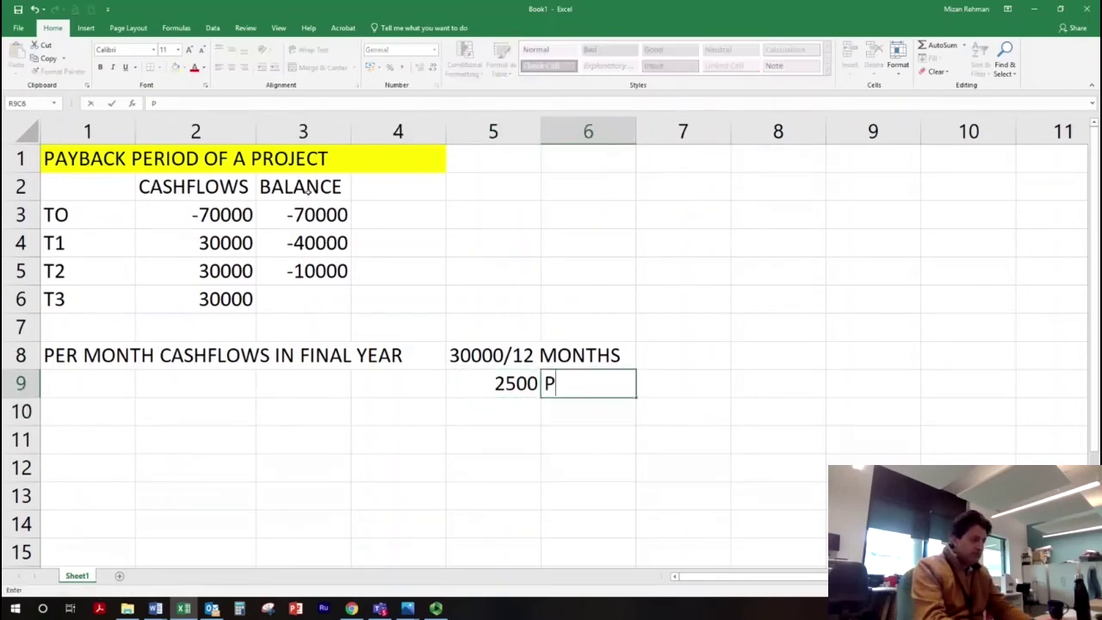
text(ER MONTH)
key(Return)
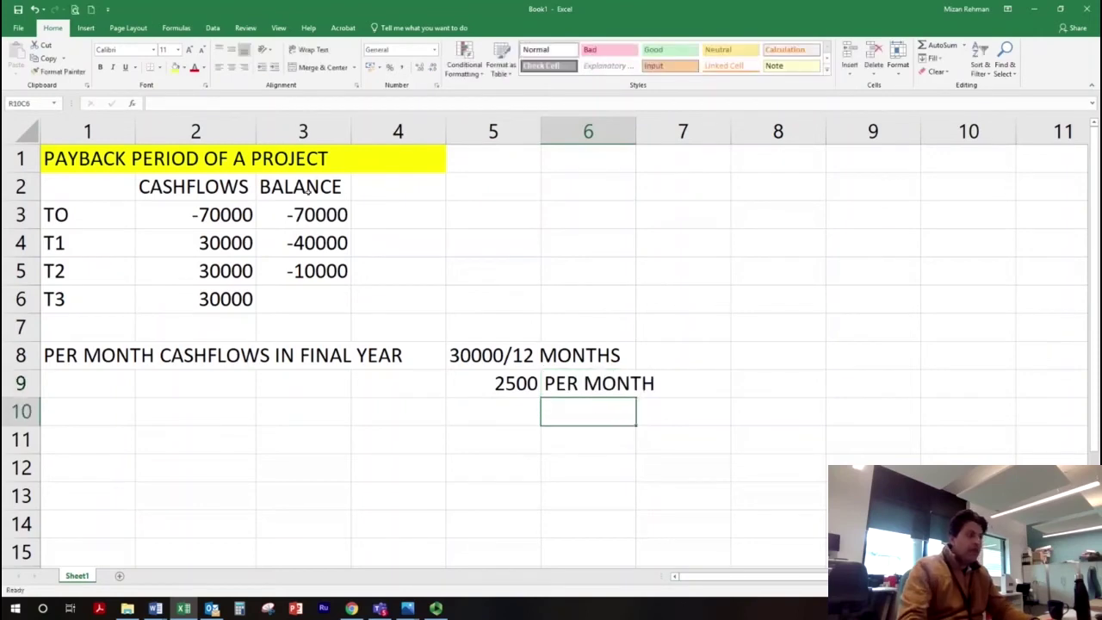
Enter the label HOW MANY MONTHS TO RECOEVER £10,000 in column 1 of row 10
key(Return)
key(Up)
key(Left)
key(Left)
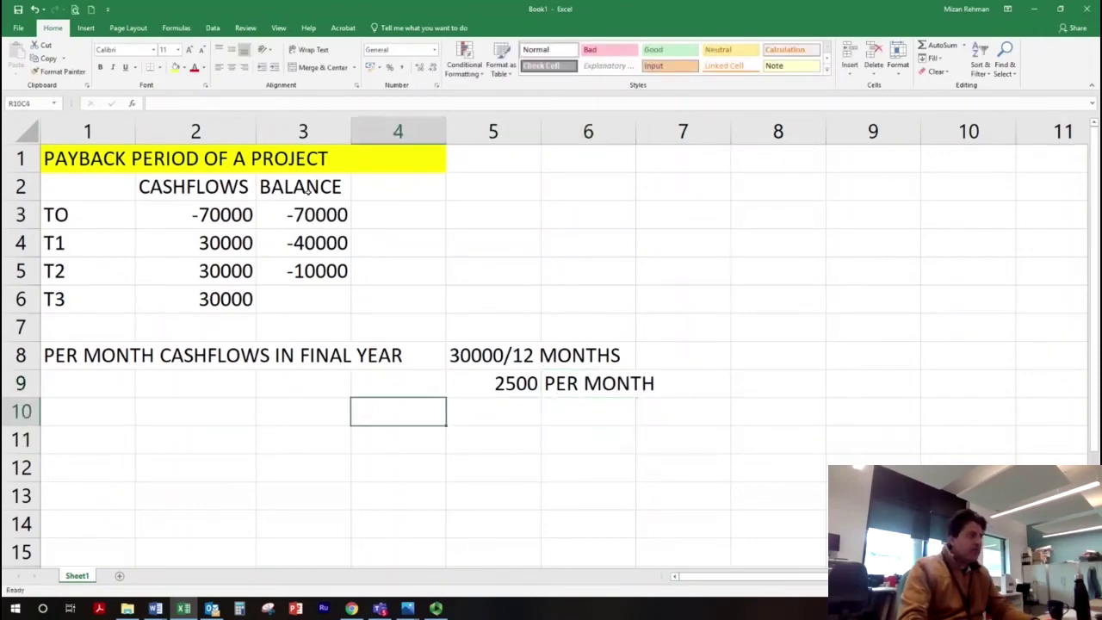
key(Left)
key(Left)
key(Left)
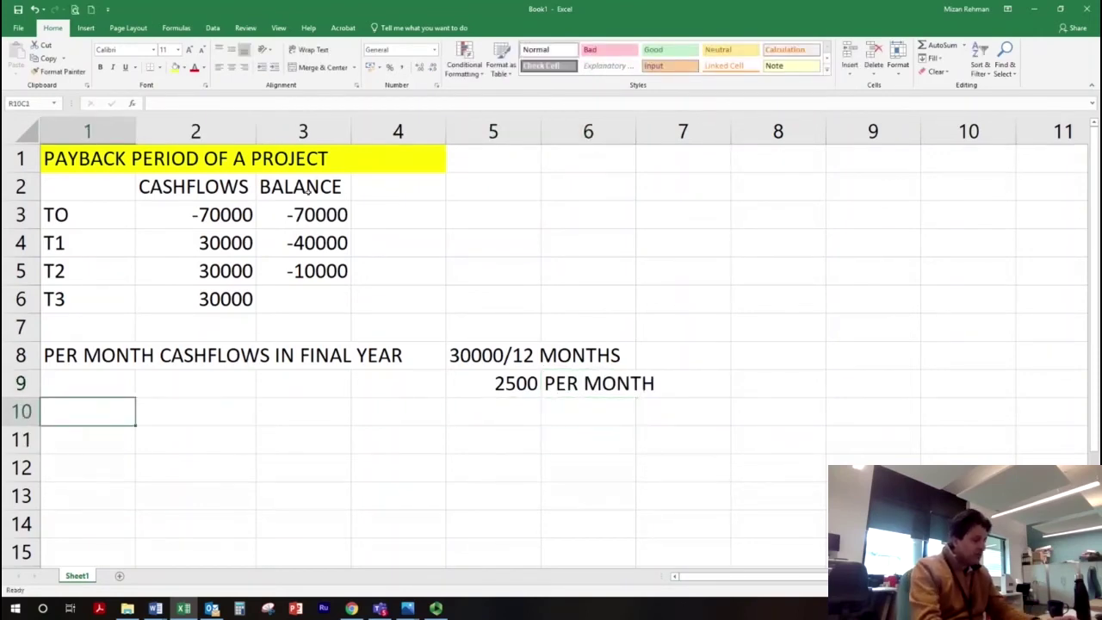
text(HO)
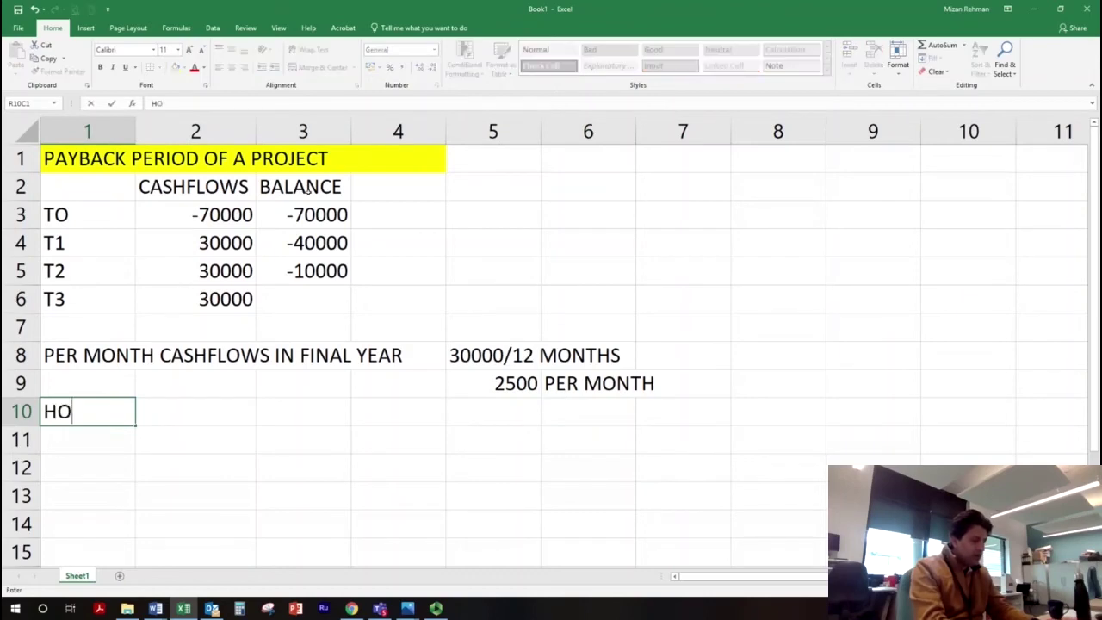
text(W MANY M)
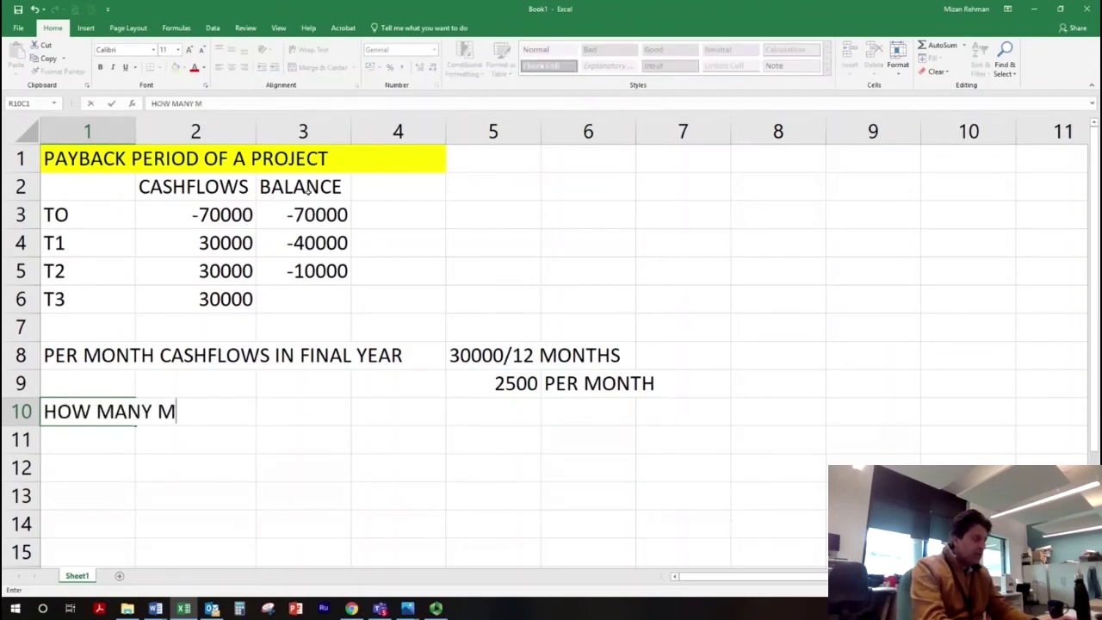
text(ONTHS TO RECOEVER)
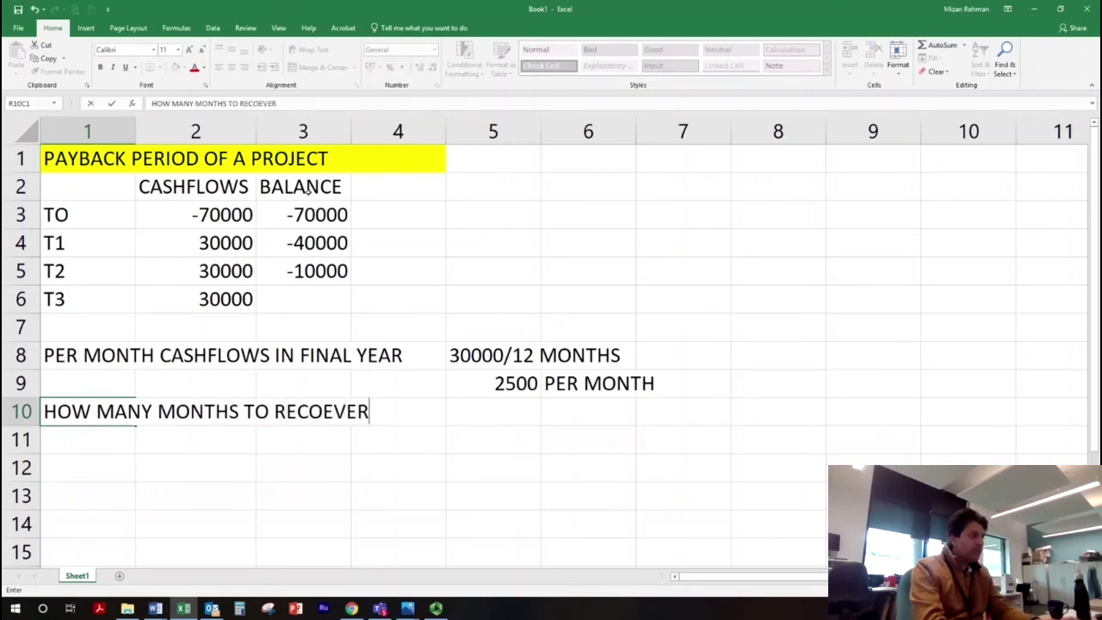
text( £10,000)
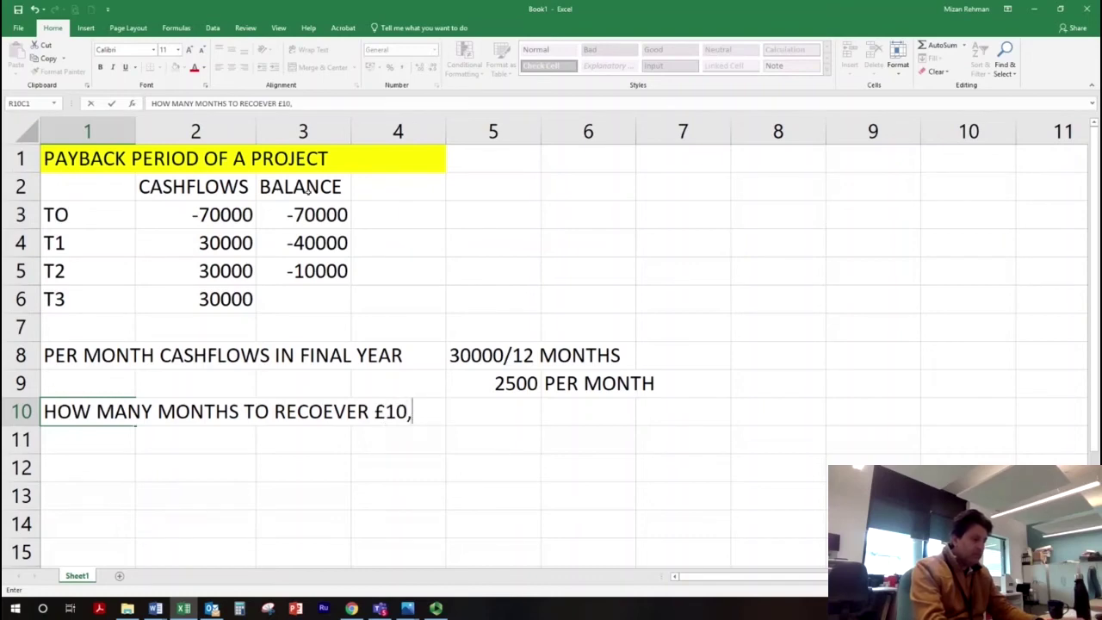
key(ctrl+Return)
Move the months-to-recover label from row 10 down to row 11 in column 1
key(Right)
key(Right)
key(Right)
key(Right)
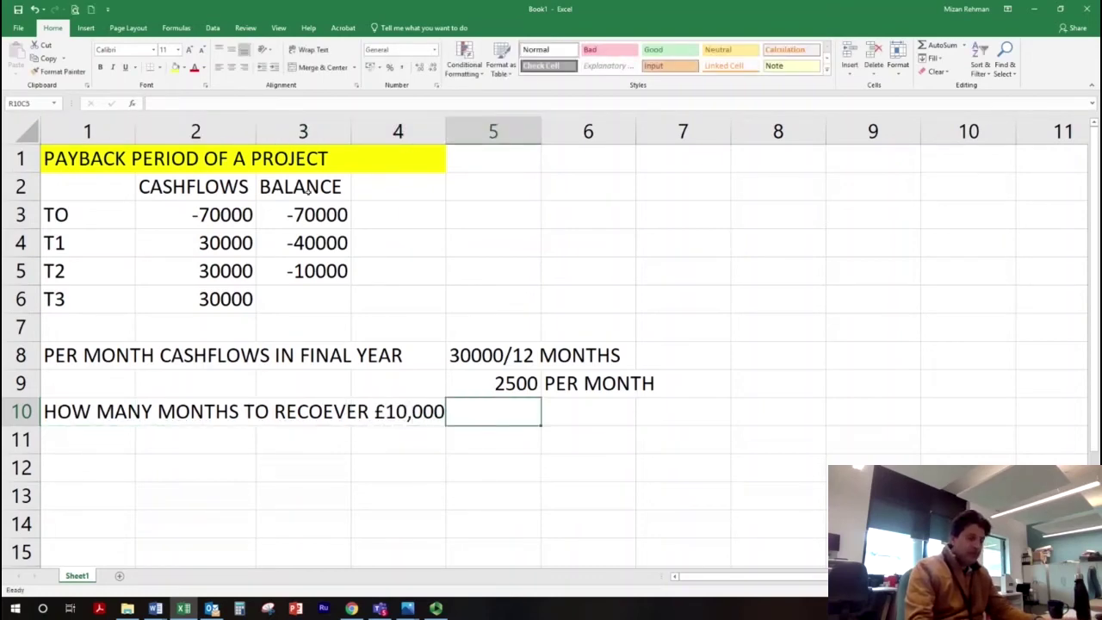
key(Down)
key(Up)
key(Left)
key(Left)
key(Left)
key(Left)
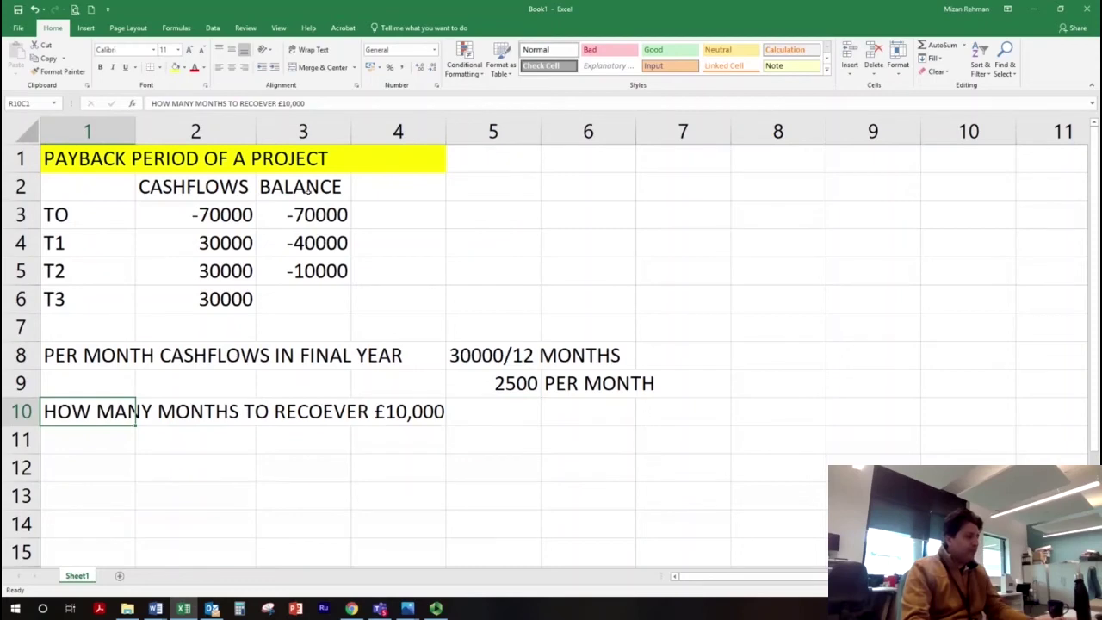
key(ctrl+x)
key(Down)
key(ctrl+v)
Enter the text 10000/2500 in column 5 of row 11, beside the months-to-recover label
key(Right)
key(Right)
key(Right)
key(Right)
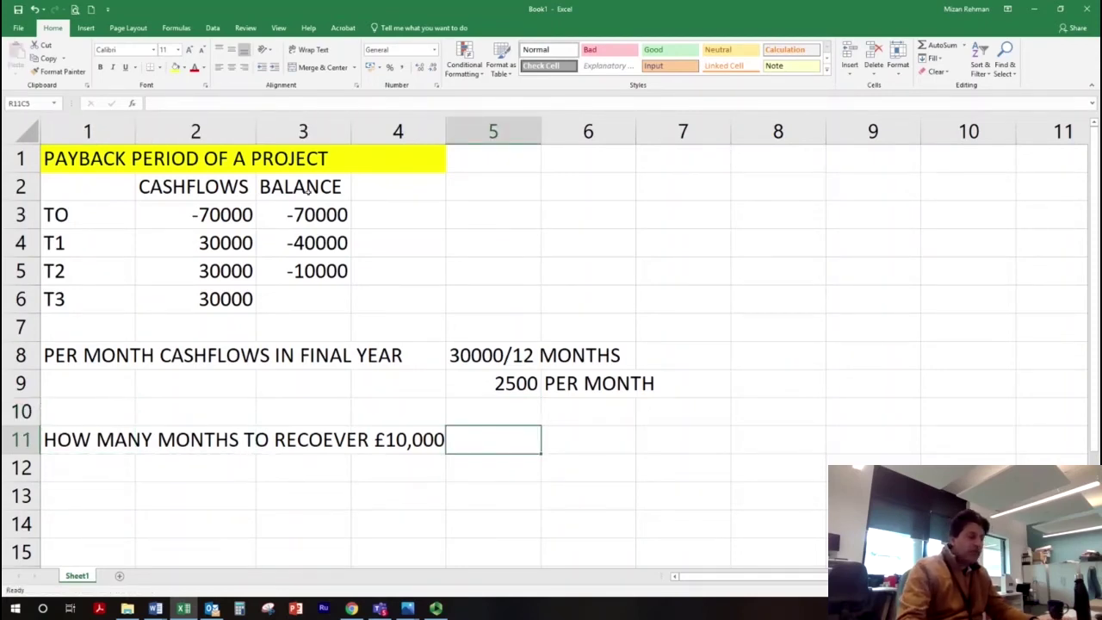
text(10000/2500)
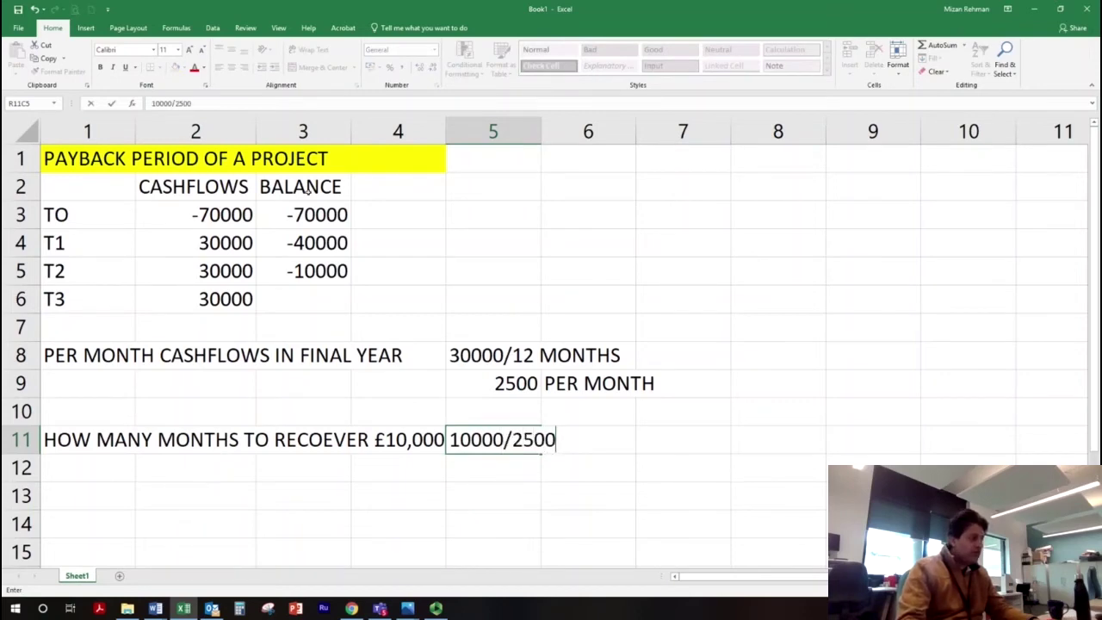
key(Tab)
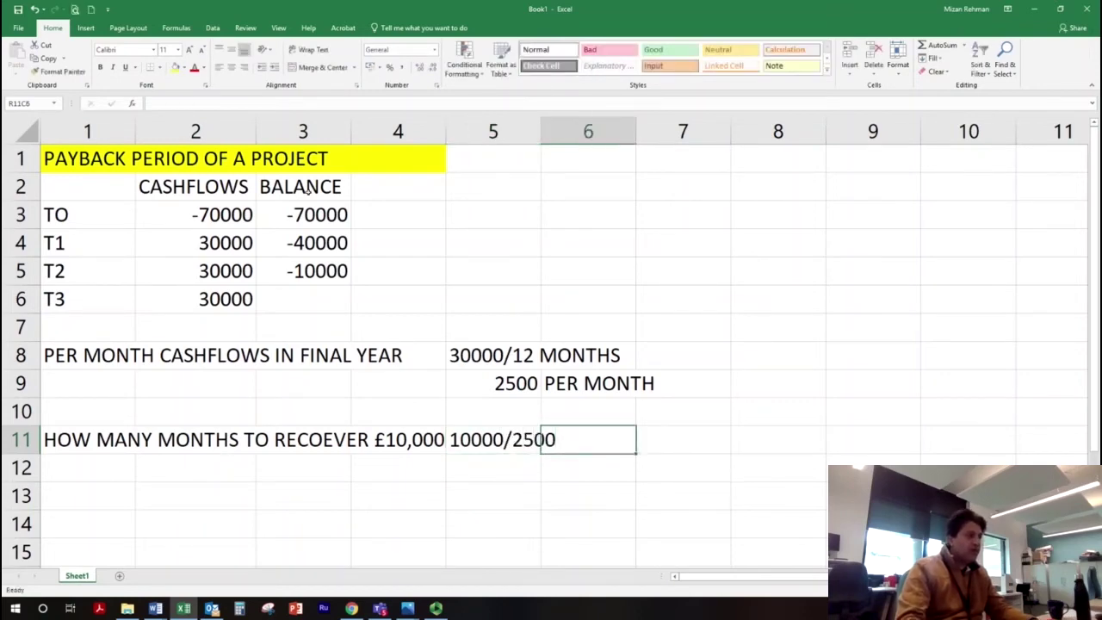
Calculate the number of months to recover in column 7 of row 11 with the formula =10000/2500
key(Left)
key(Down)
key(Up)
key(Right)
key(Right)
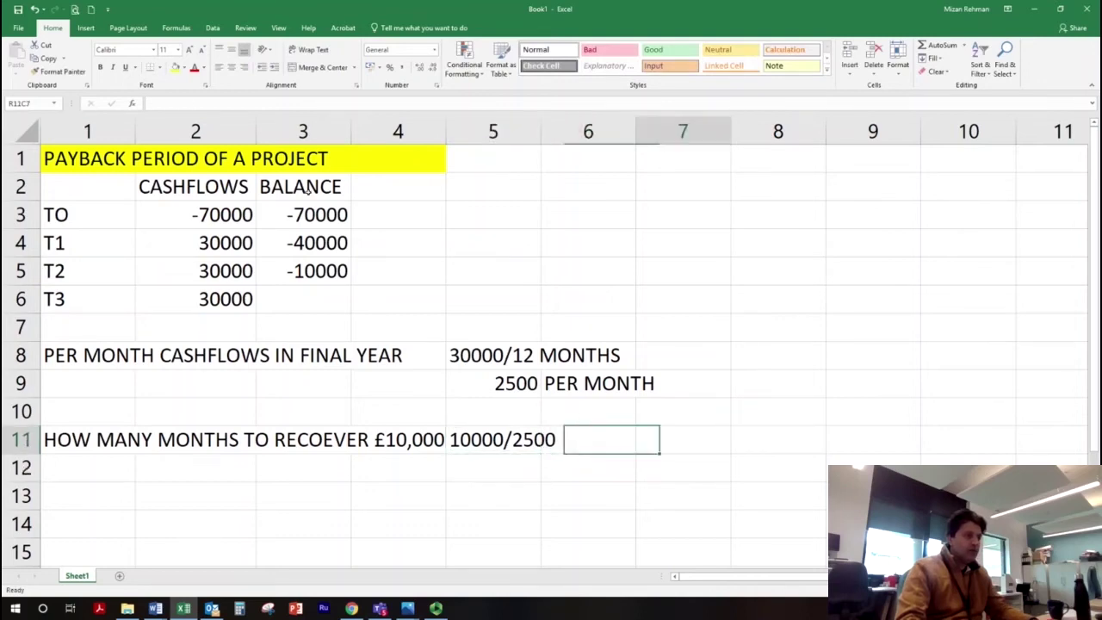
text(=10000/2500)
key(Return)
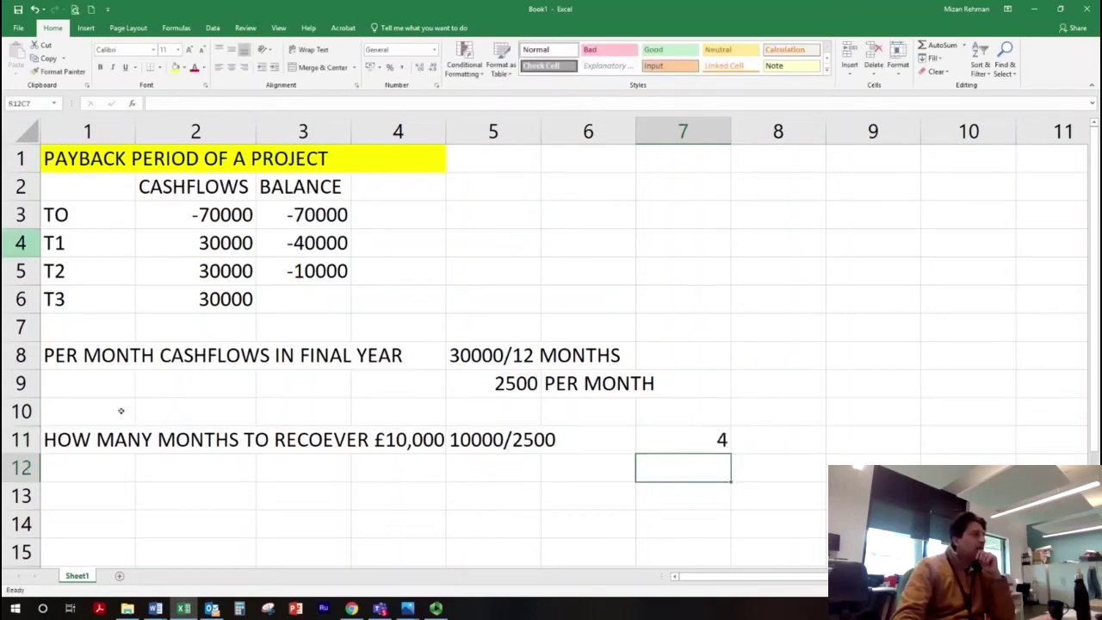
Write the conclusion PAYBACK PERIOD IS 2 YEARS AND 4 MONTHS in column 1 of row 13
click(95, 506)
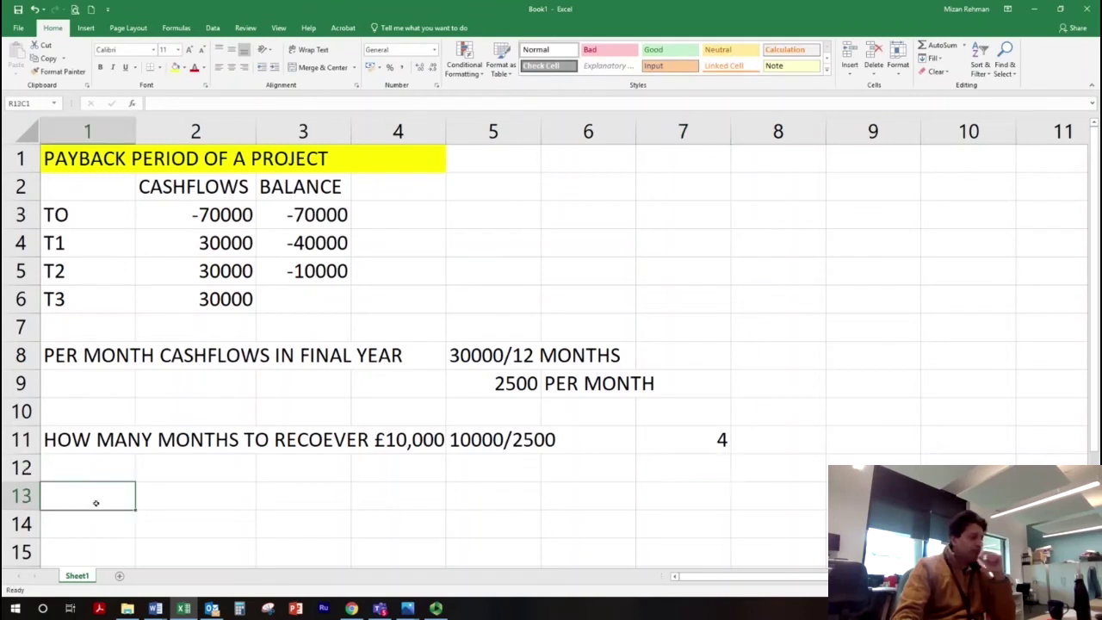
text(PAYBACK)
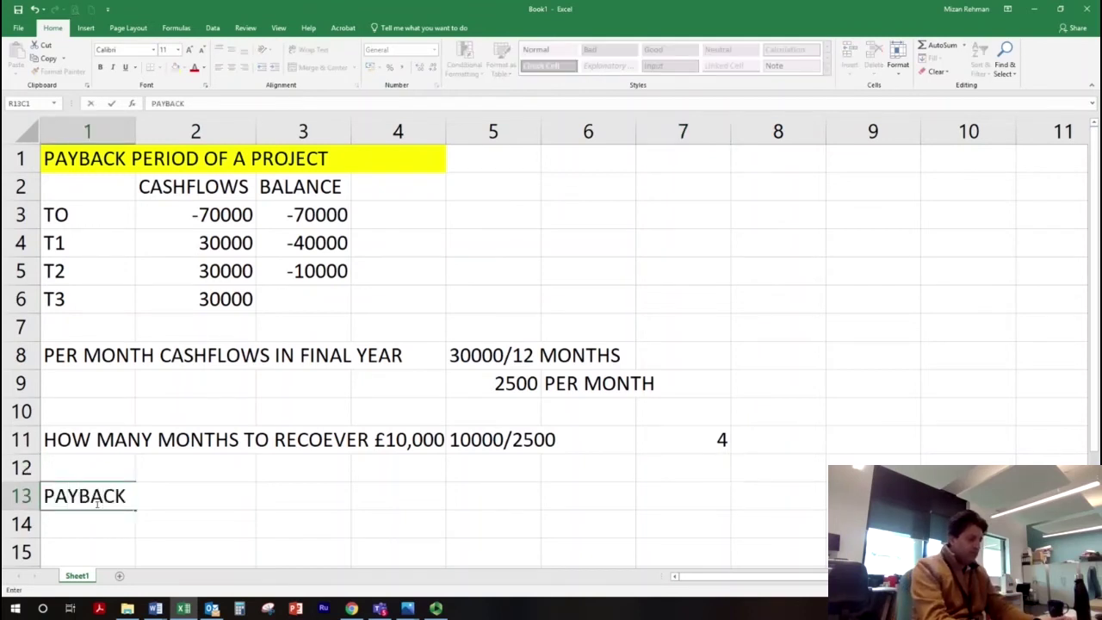
text( PERIOD IS )
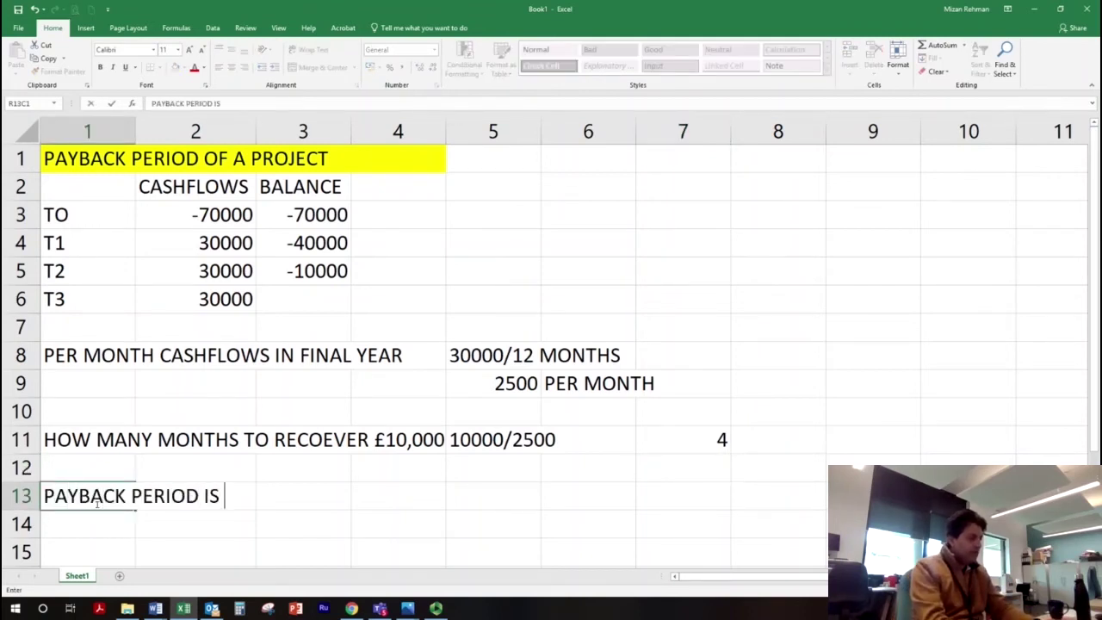
text(2 YEAR)
text(S A)
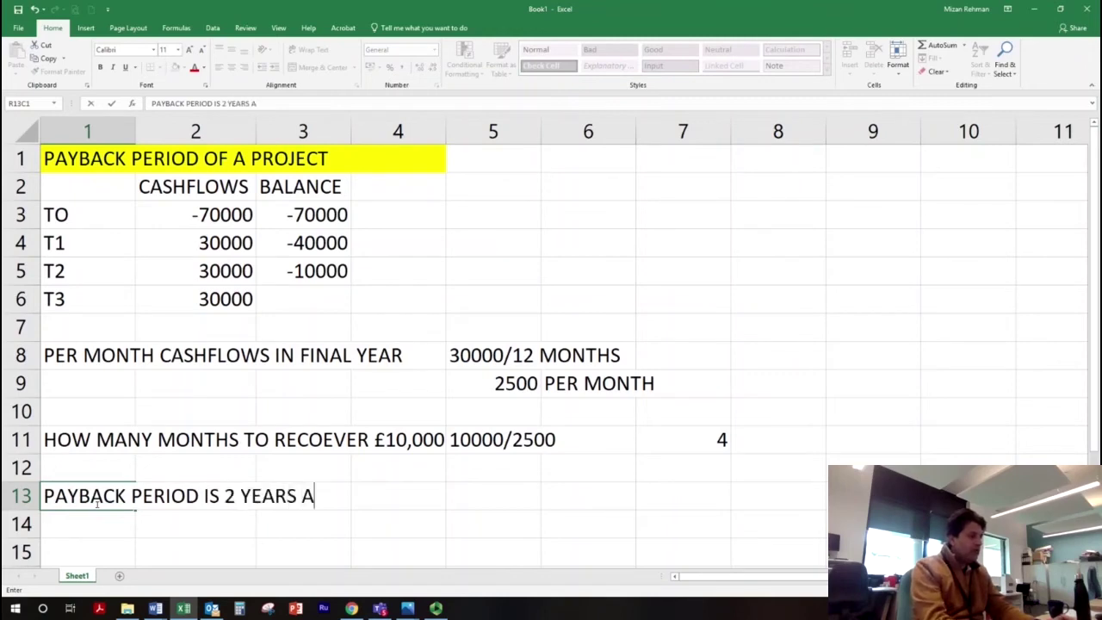
text(ND 4 MONTHS)
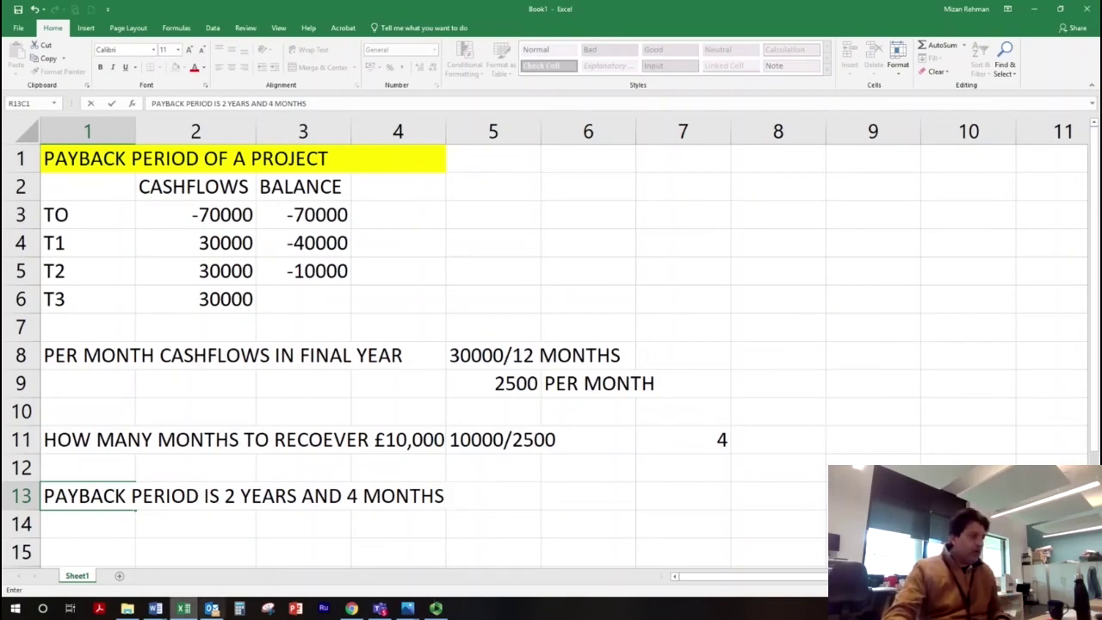
Switch to the Financial Management Qs document in Word and select answer c, 2 years 4 months, under question 11
mouse_move(164, 611)
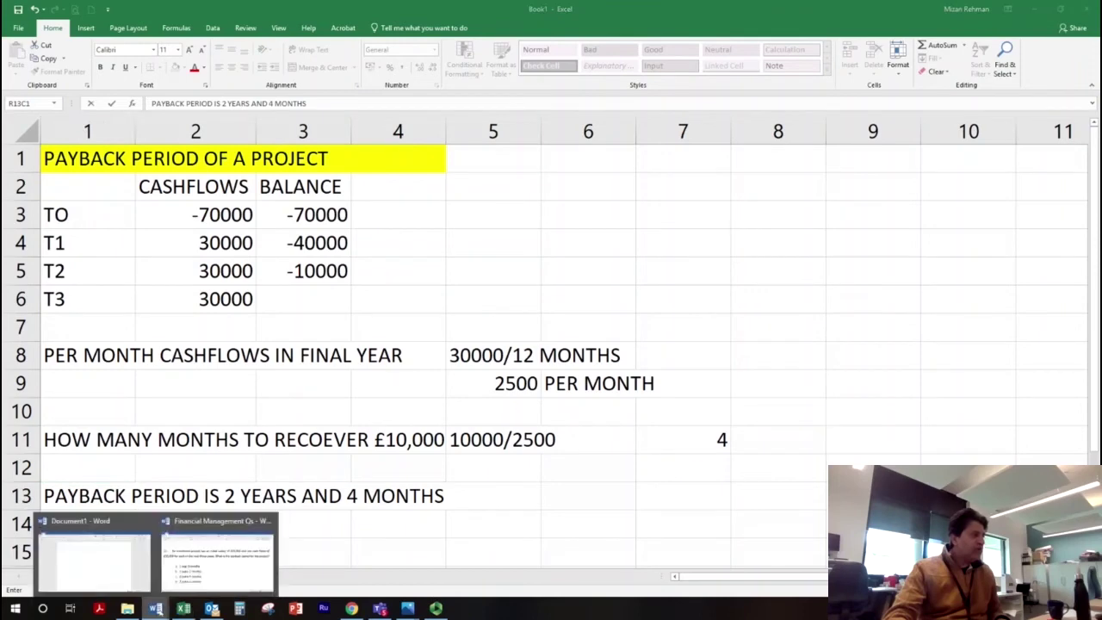
click(138, 558)
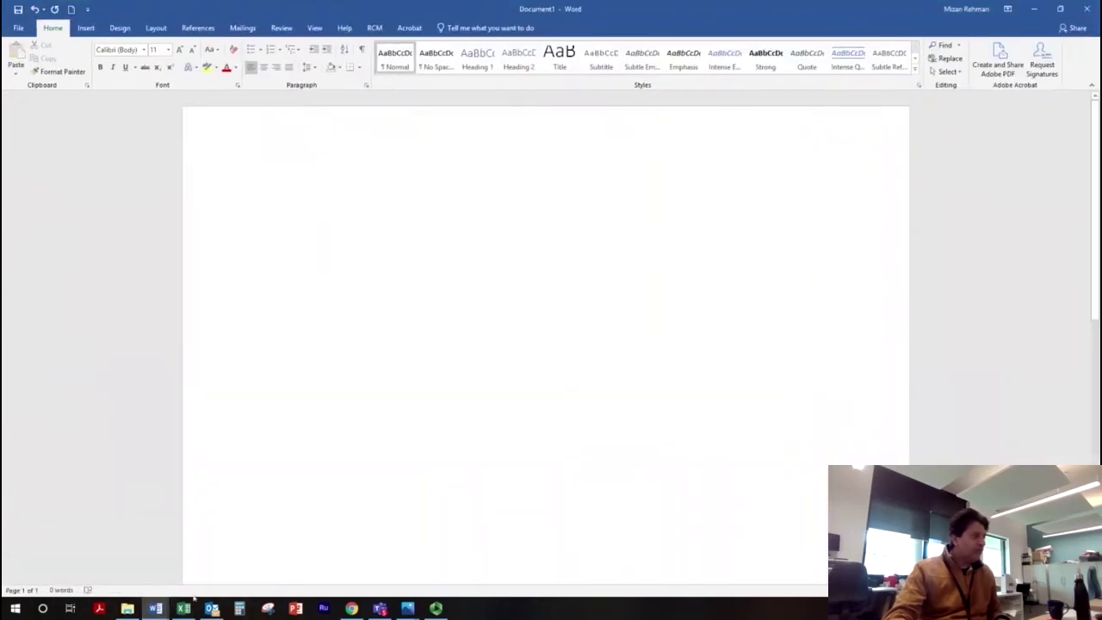
mouse_move(168, 596)
click(246, 559)
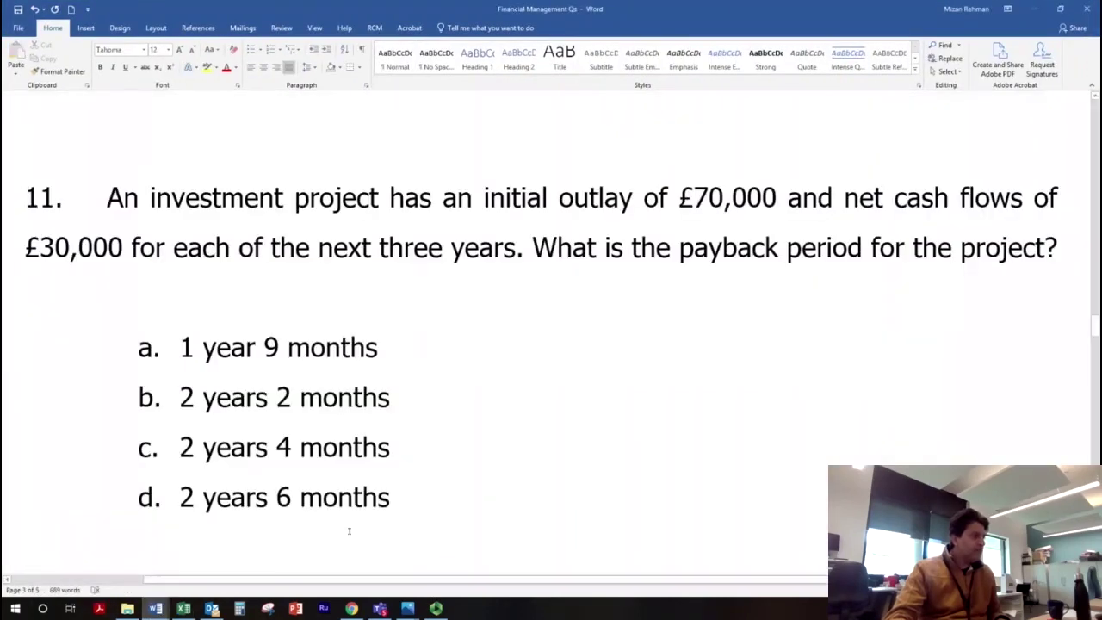
drag(178, 448, 394, 448)
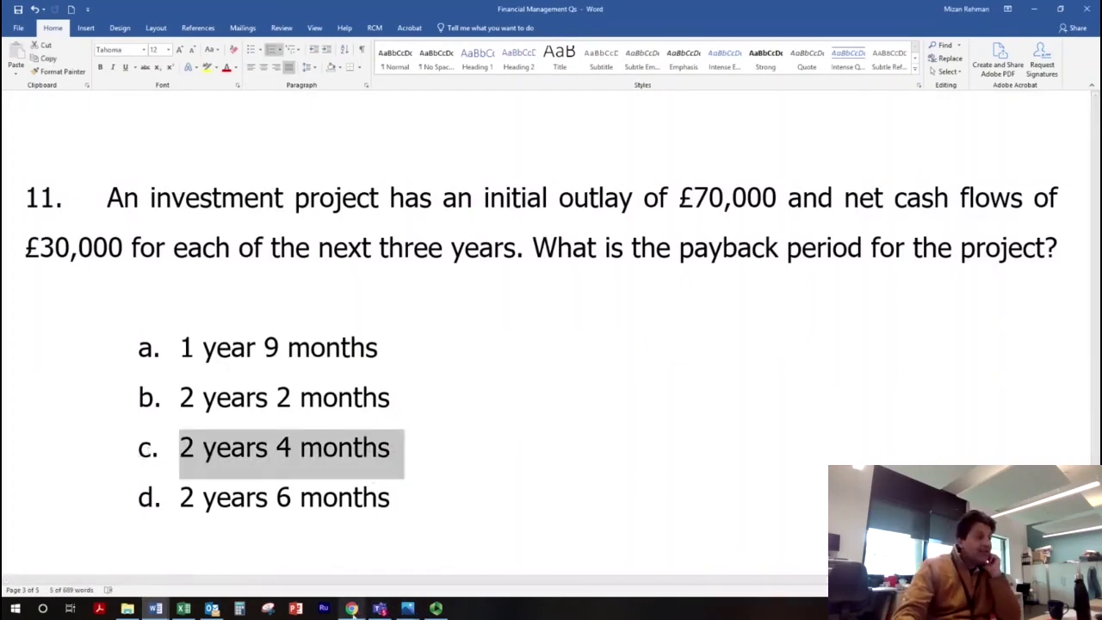
mouse_move(352, 609)
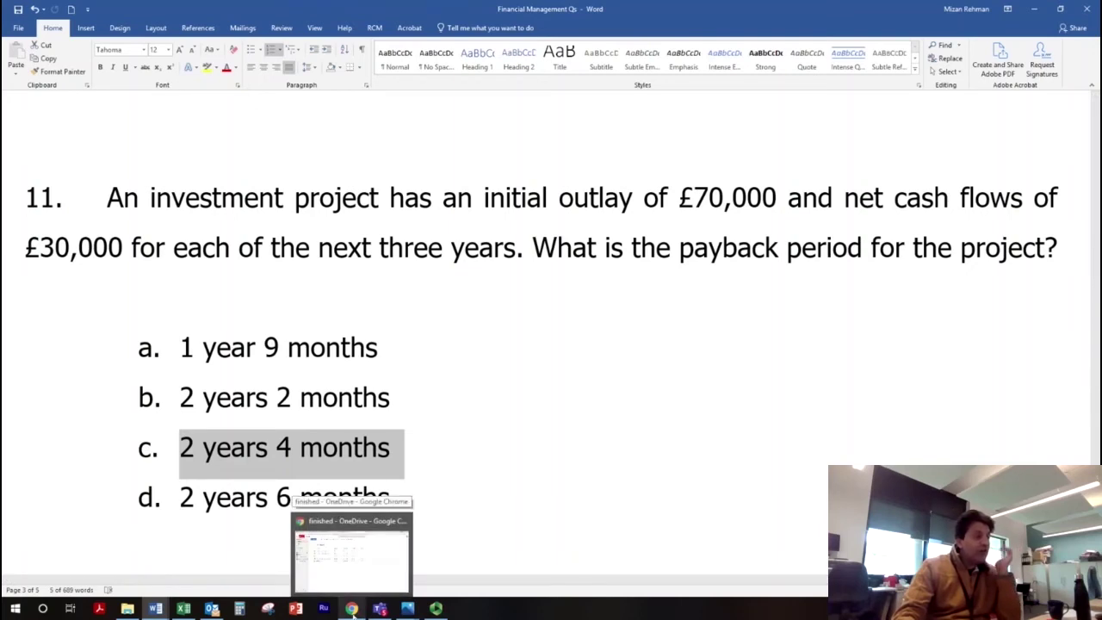
Switch back to the Excel workbook and move the BALANCE heading with its values from column 3 to column 4
mouse_move(155, 609)
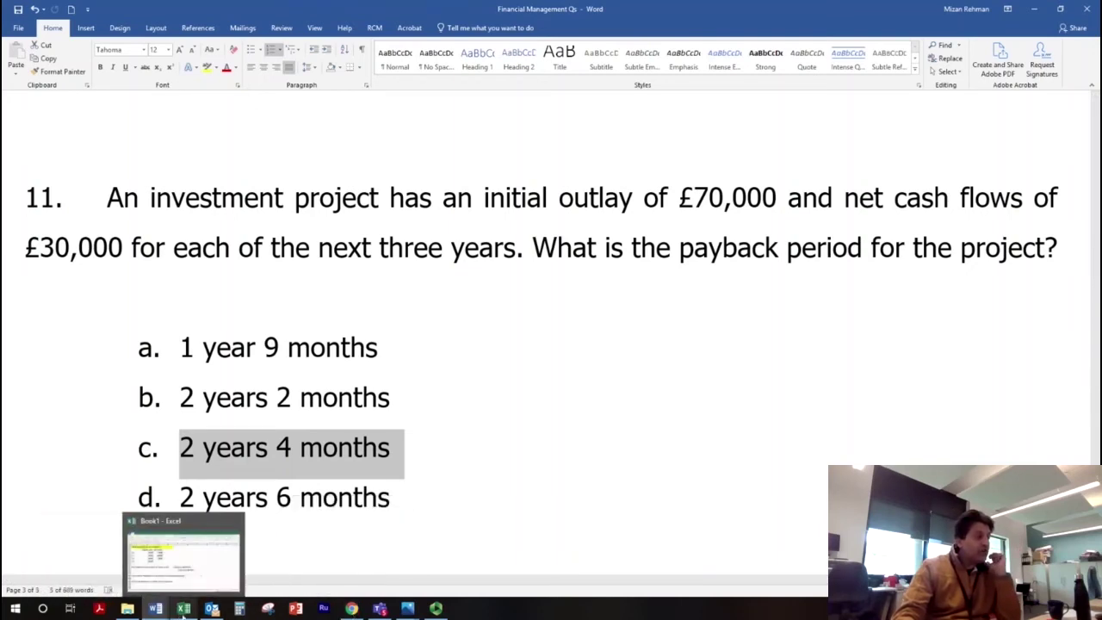
click(196, 568)
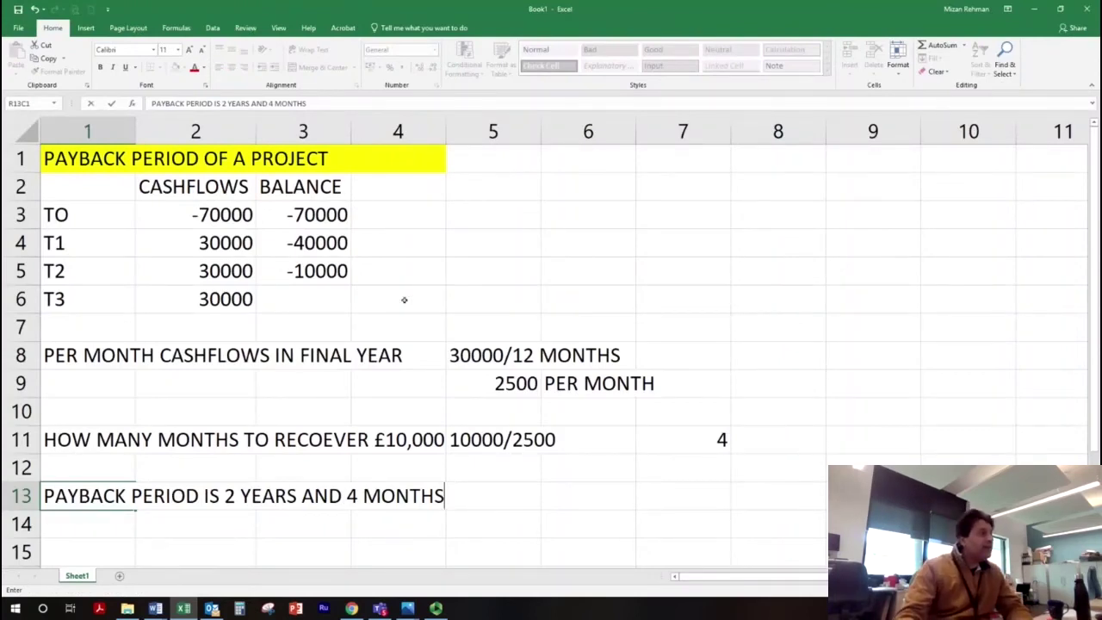
click(403, 161)
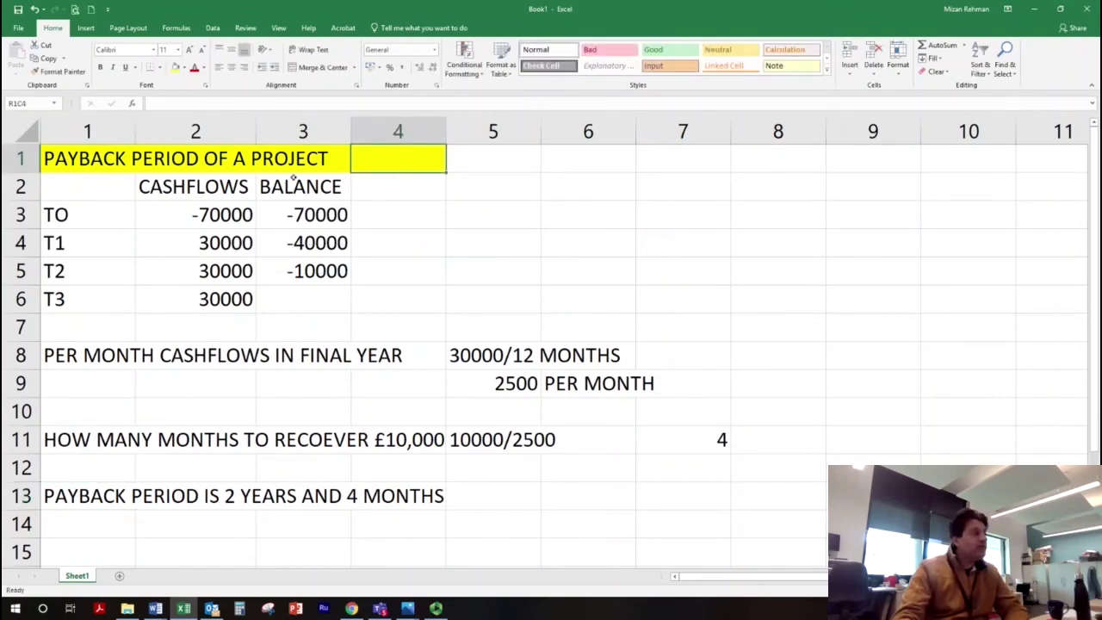
drag(285, 187, 303, 263)
key(ctrl+x)
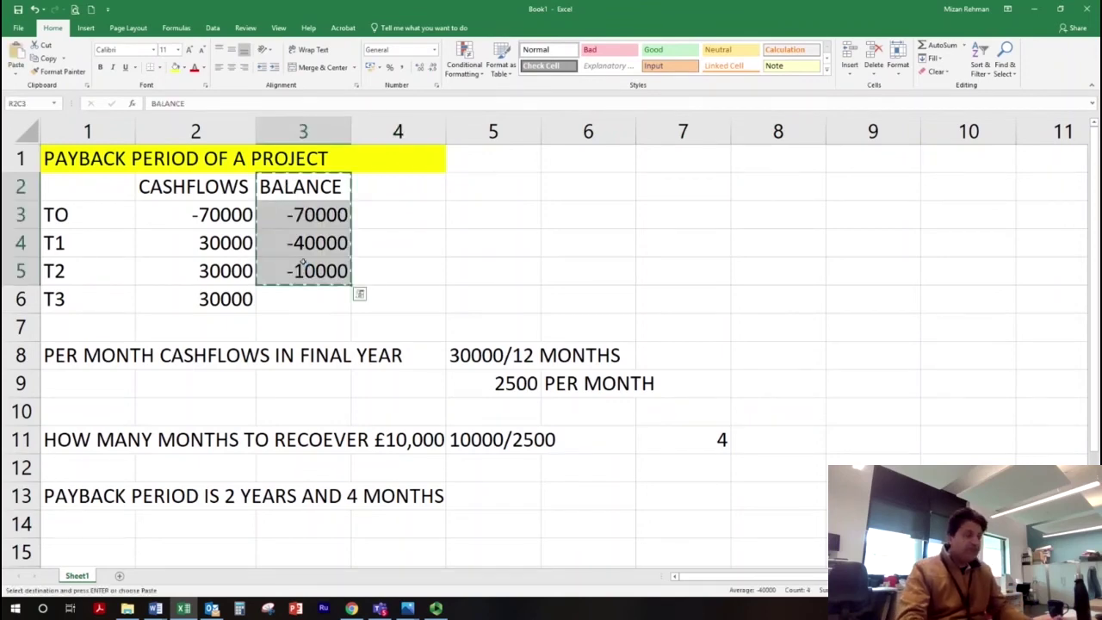
key(Right)
key(ctrl+v)
Enter the heading DISCOUNT FACTOR in column 3 of row 2 and widen the column to fit it
key(Left)
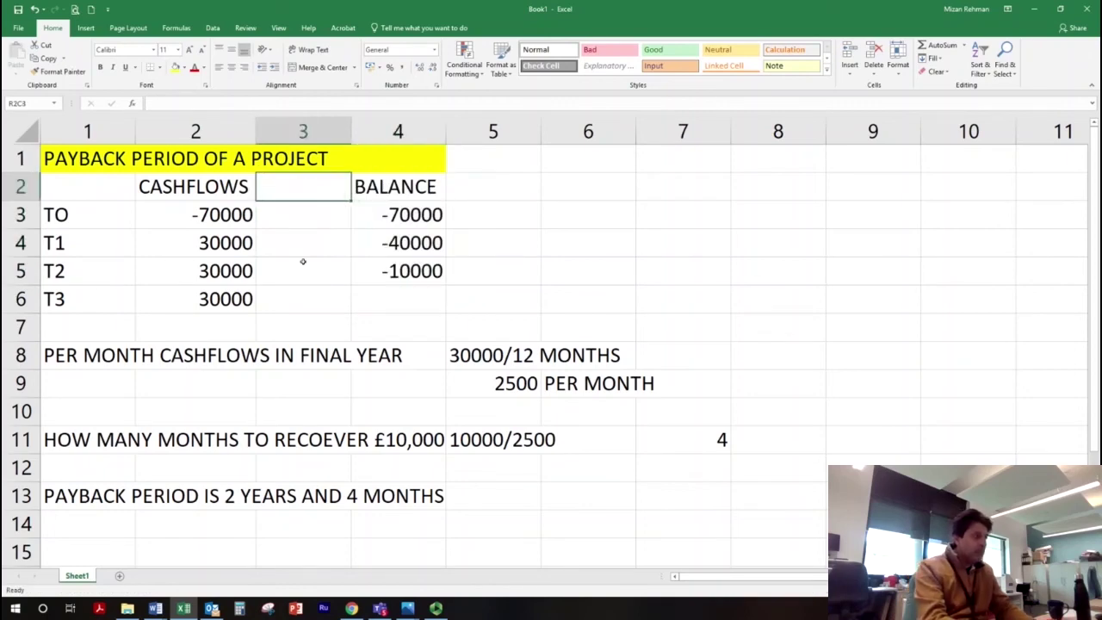
text(DISCOU)
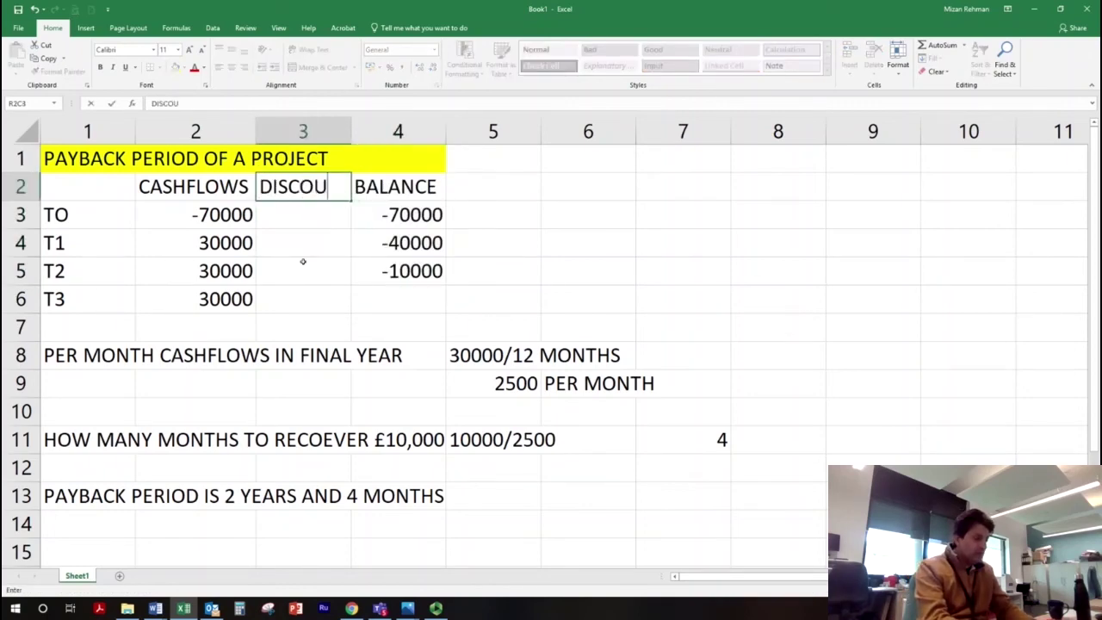
text(NT FACTOR)
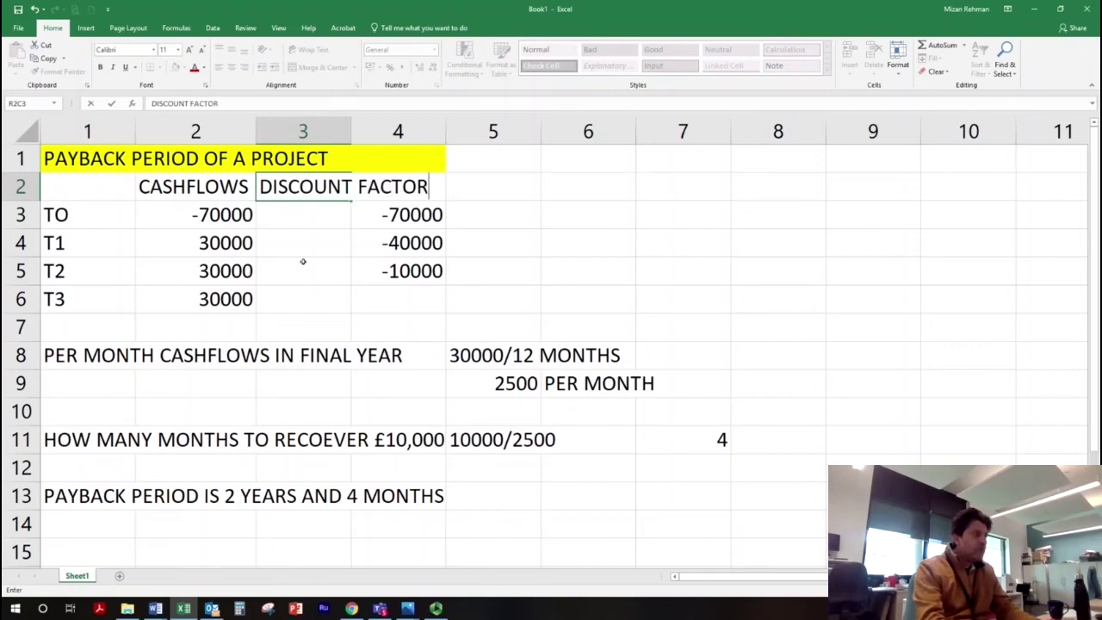
key(Tab)
double_click(351, 136)
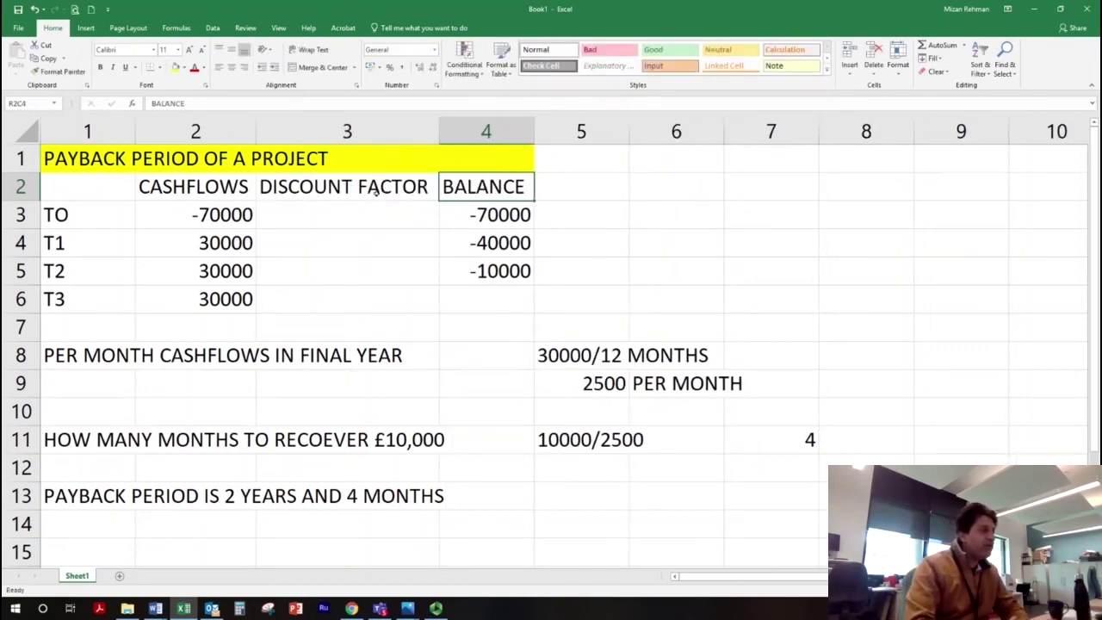
Extend the column 3 heading to DISCOUNT FACTOR 10% and refit the column width
click(394, 189)
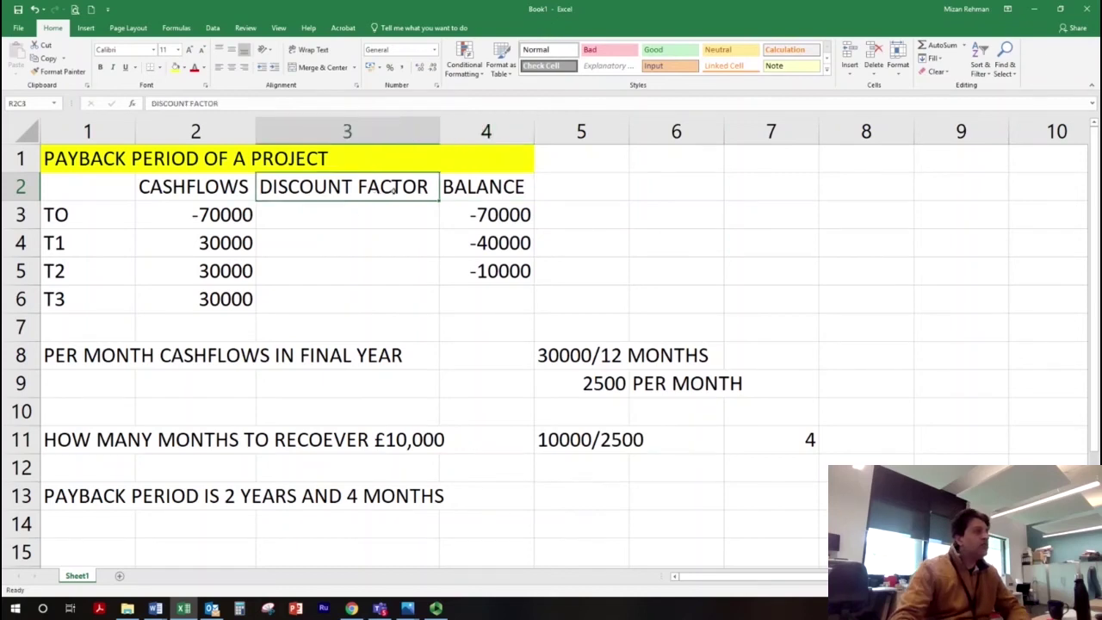
click(297, 107)
text(10)
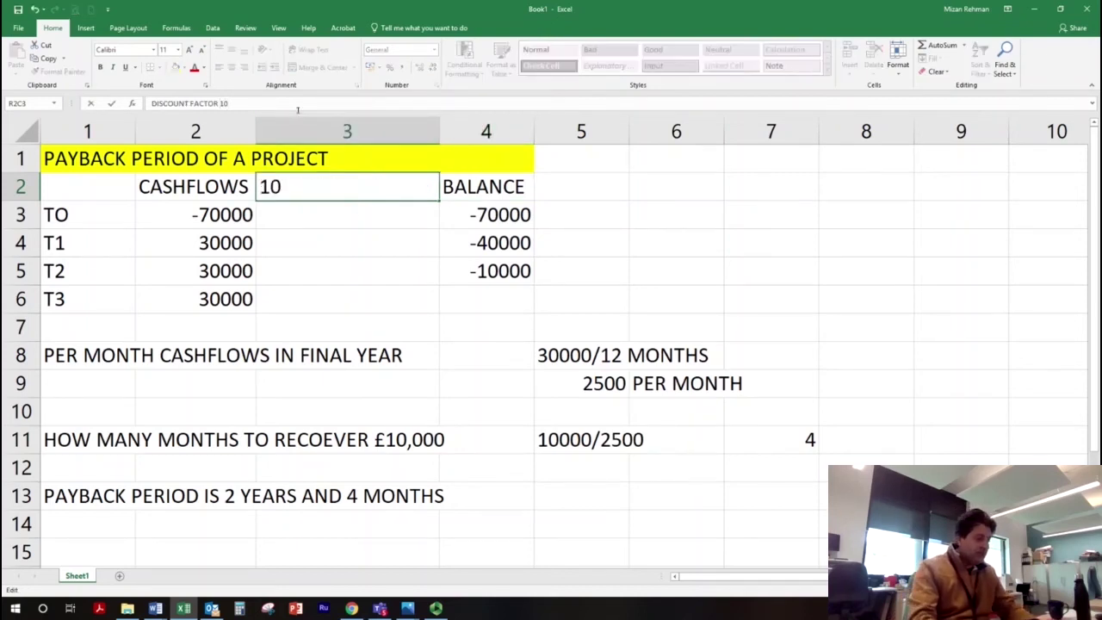
text(%)
key(Return)
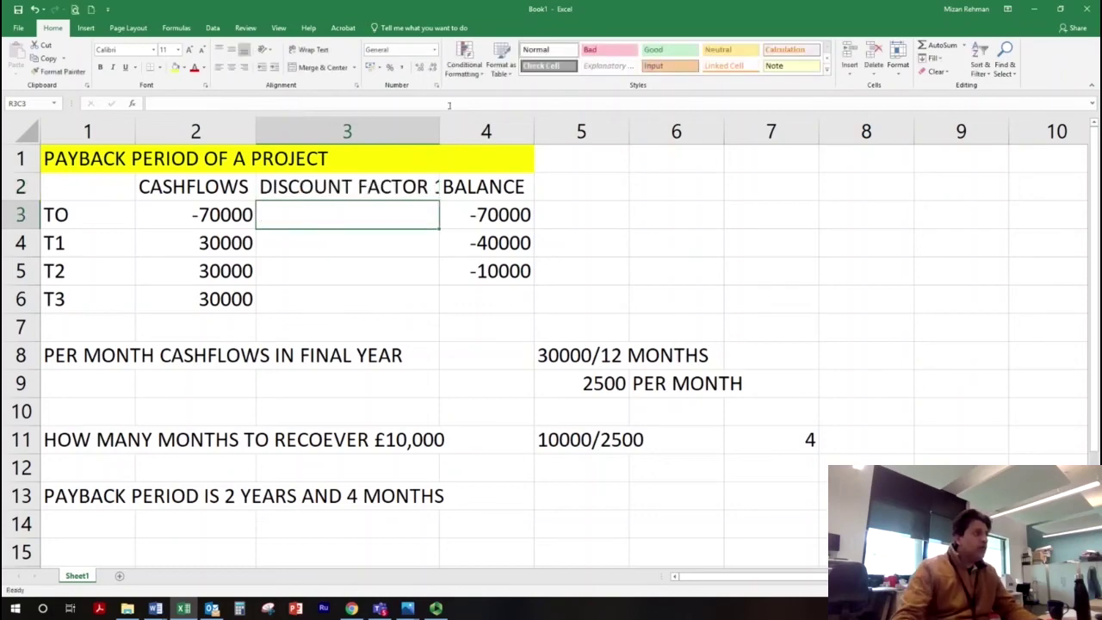
double_click(442, 131)
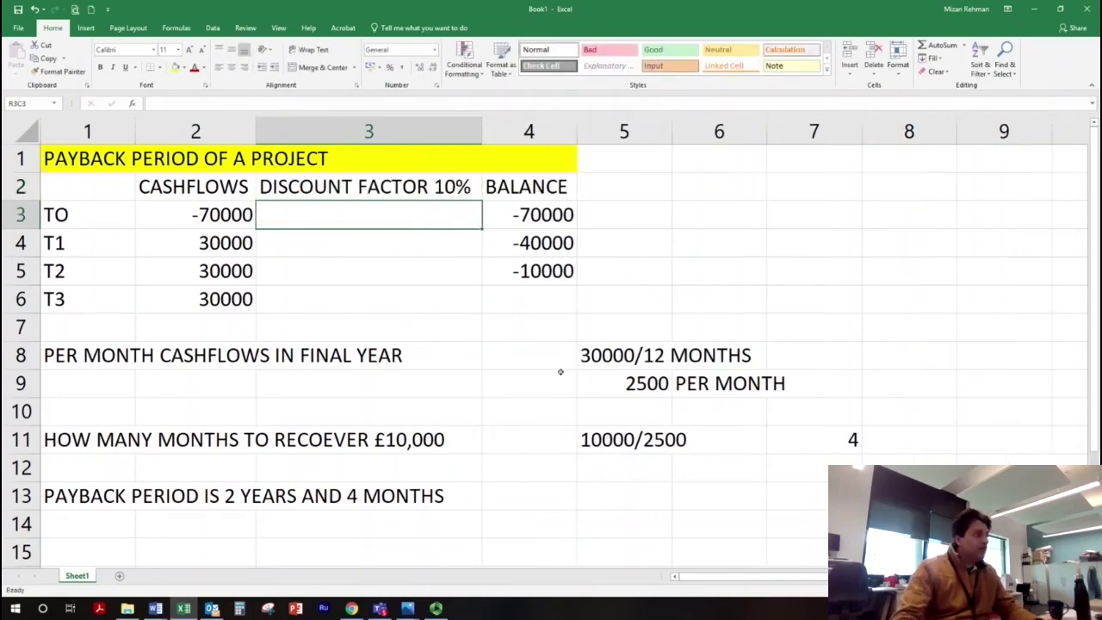
Switch to the module handbook in Adobe Acrobat and look up the 10% discount factors for the first three periods
click(99, 608)
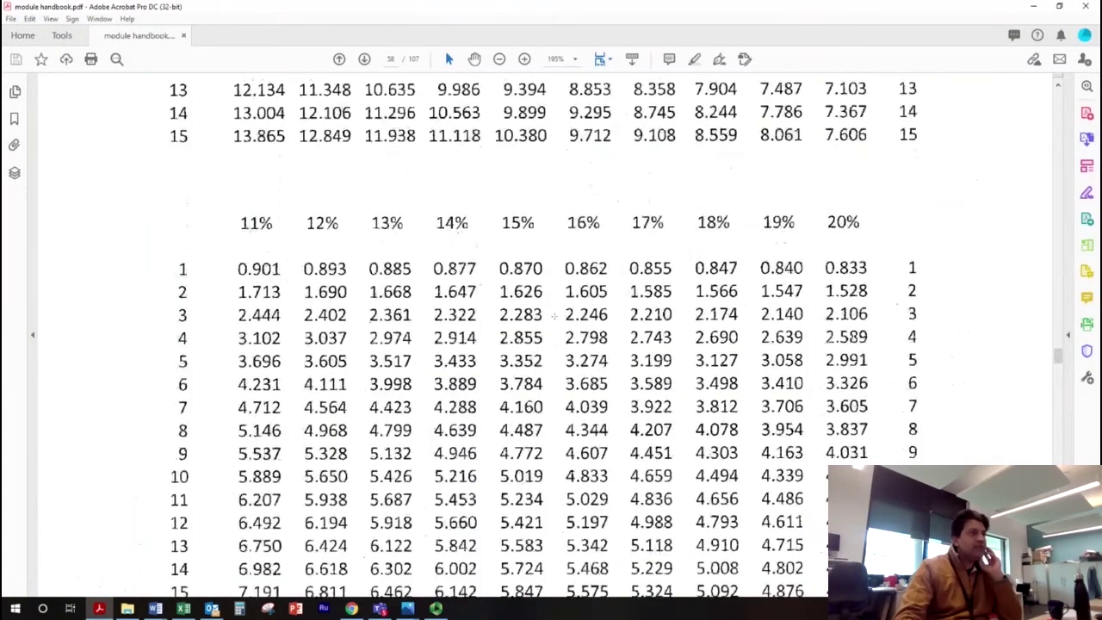
scroll(555, 316, up, 15)
scroll(555, 316, down, 5)
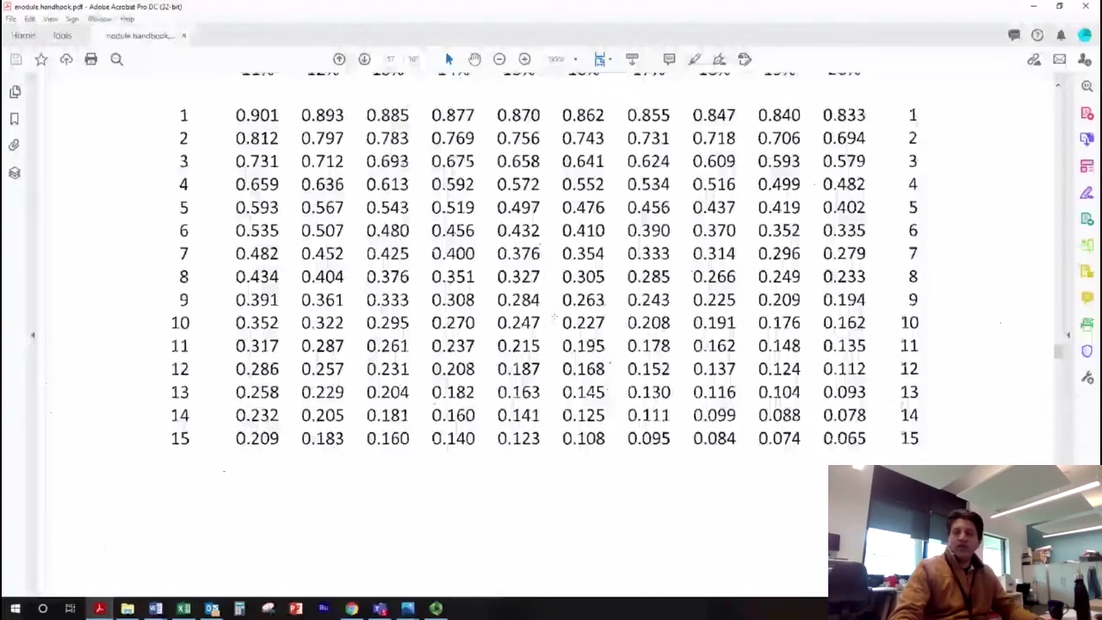
scroll(554, 316, up, 10)
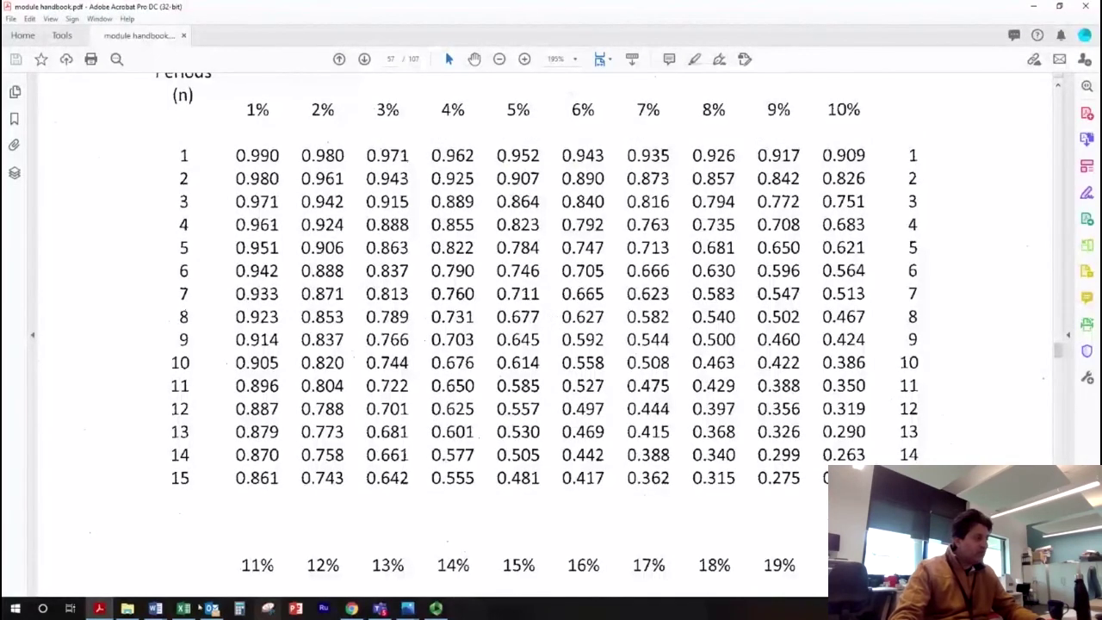
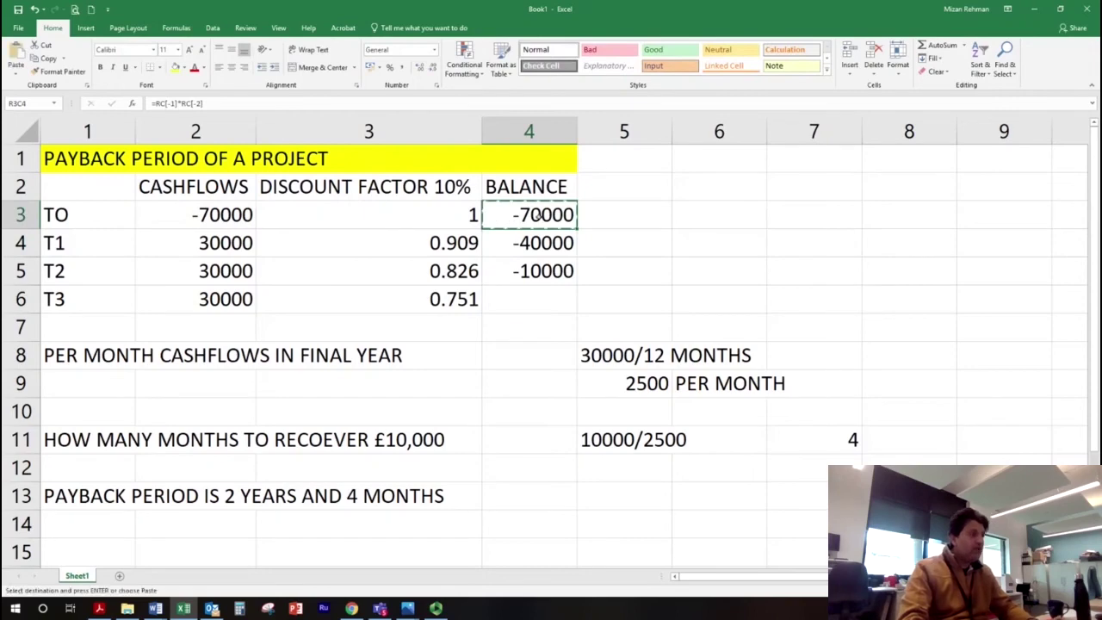
Copy the cash flow times discount factor formula from row 3 of column 4 into rows 4 to 6
key(Down)
key(shift+Down)
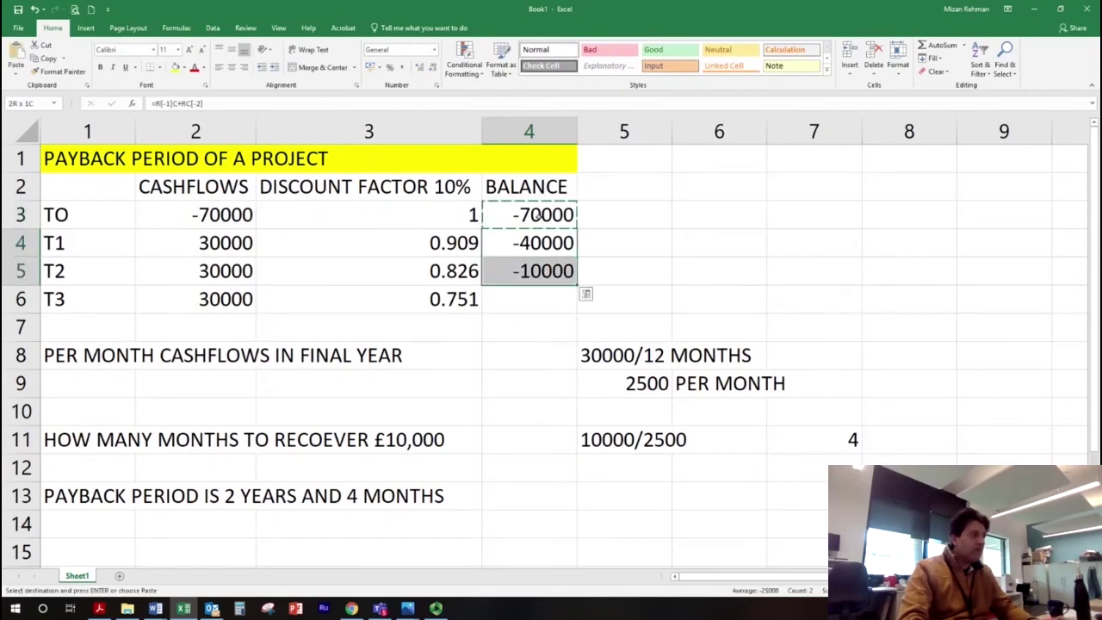
key(shift+Down)
key(Return)
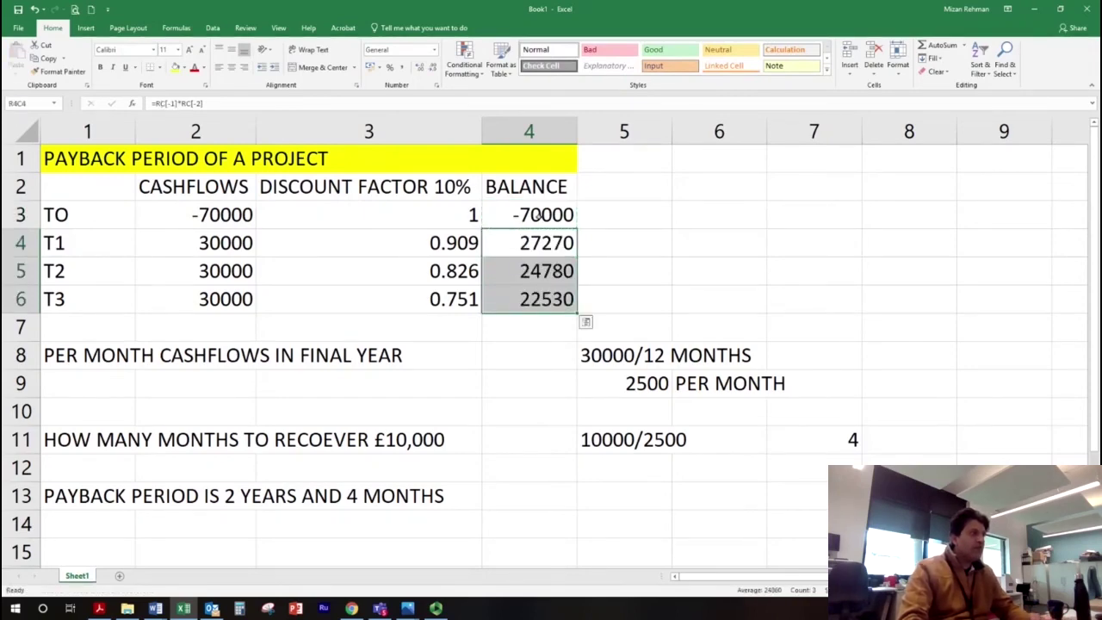
click(525, 360)
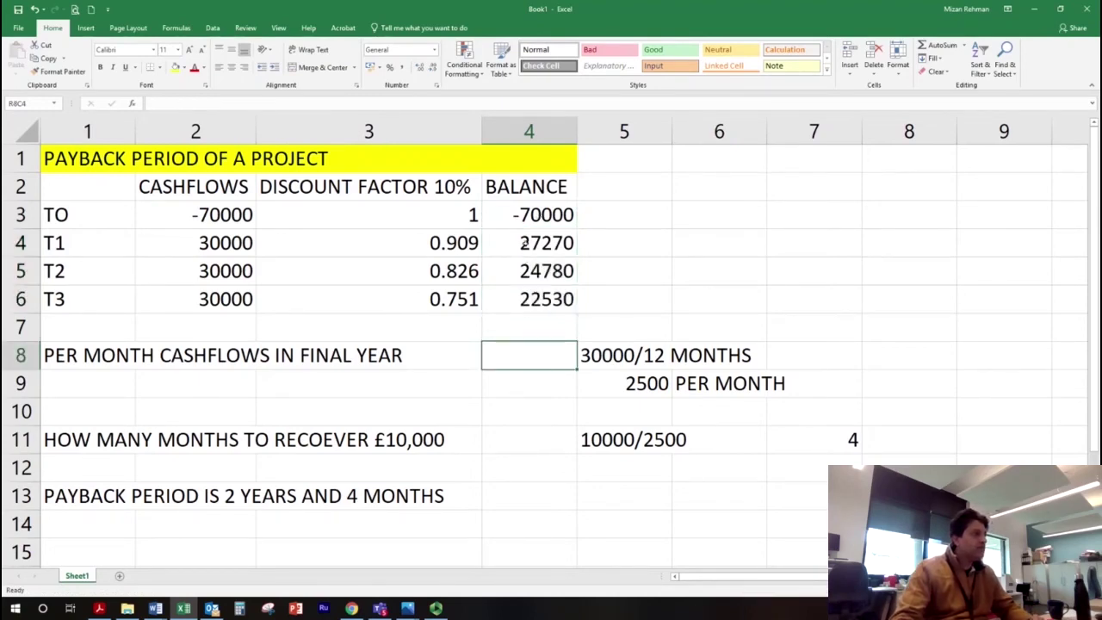
Move the BALANCE heading in row 2 from column 4 to column 5
click(524, 244)
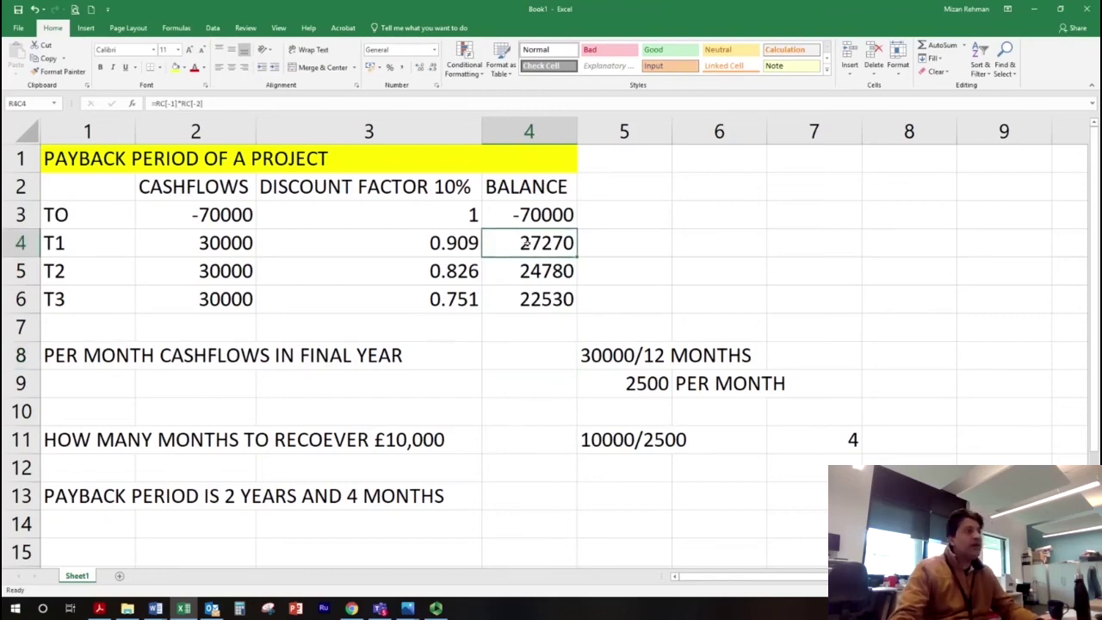
click(526, 189)
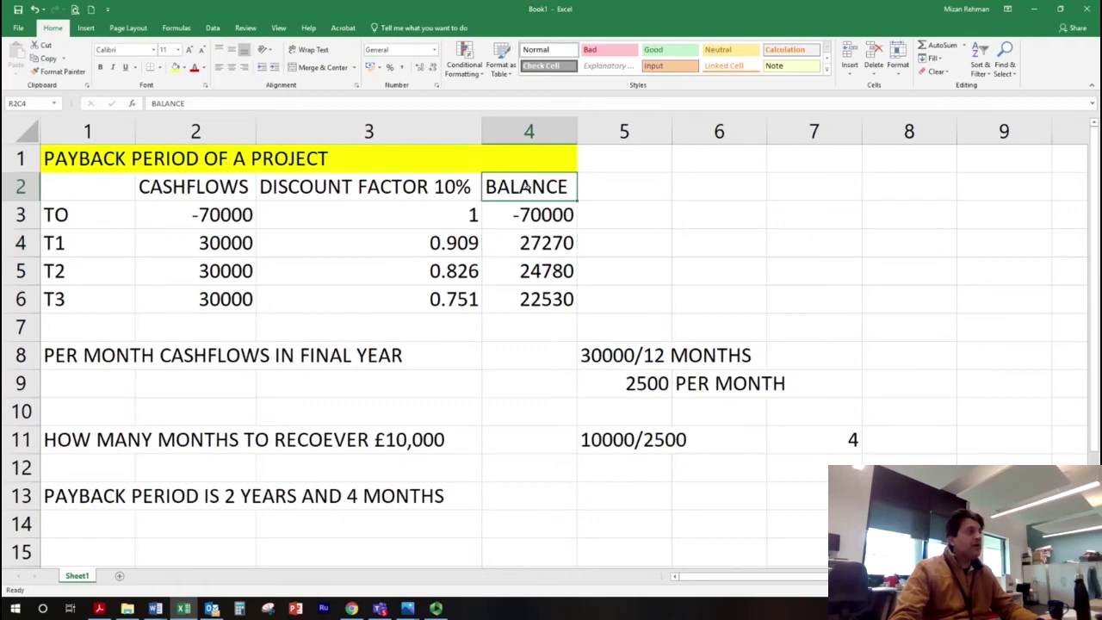
key(ctrl+c)
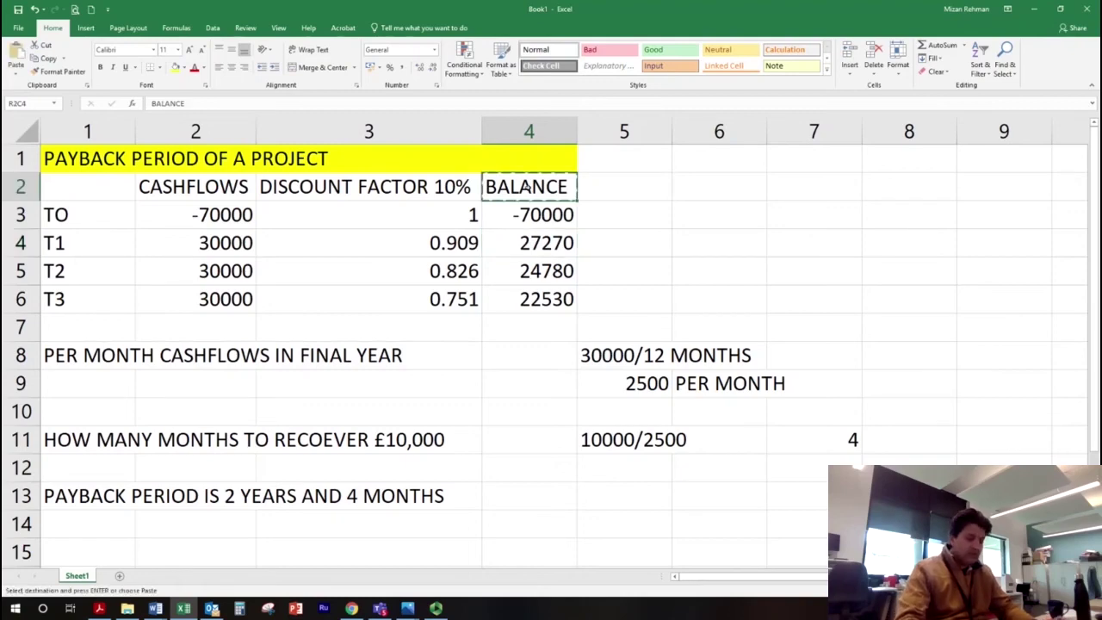
key(Right)
key(Return)
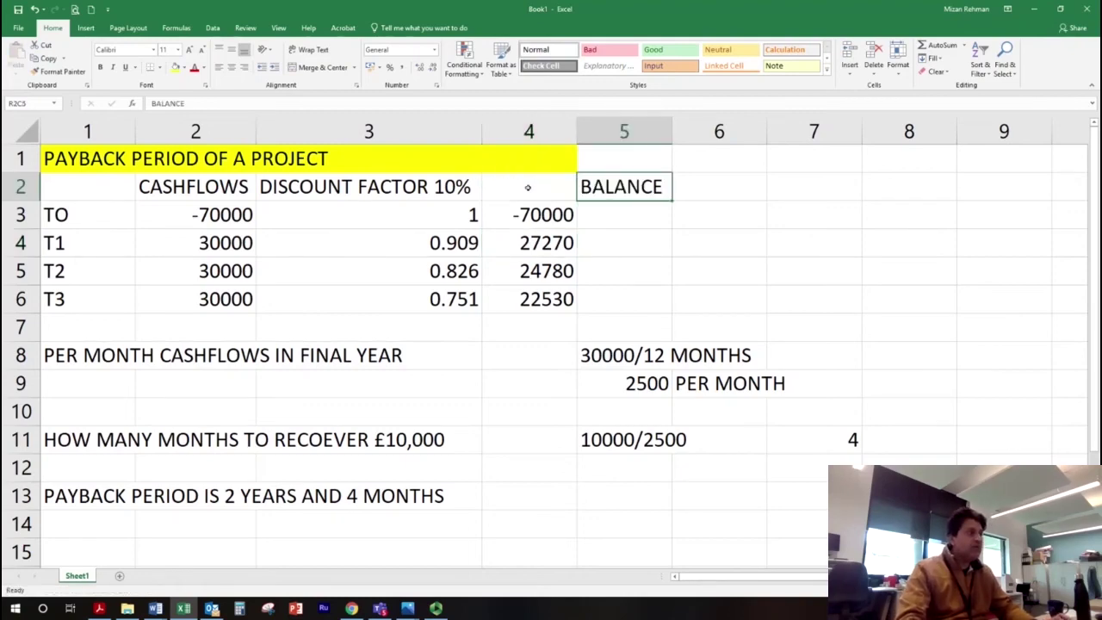
key(Up)
Enter the heading PVS in column 4 of row 2, above the discounted cash flows
click(528, 187)
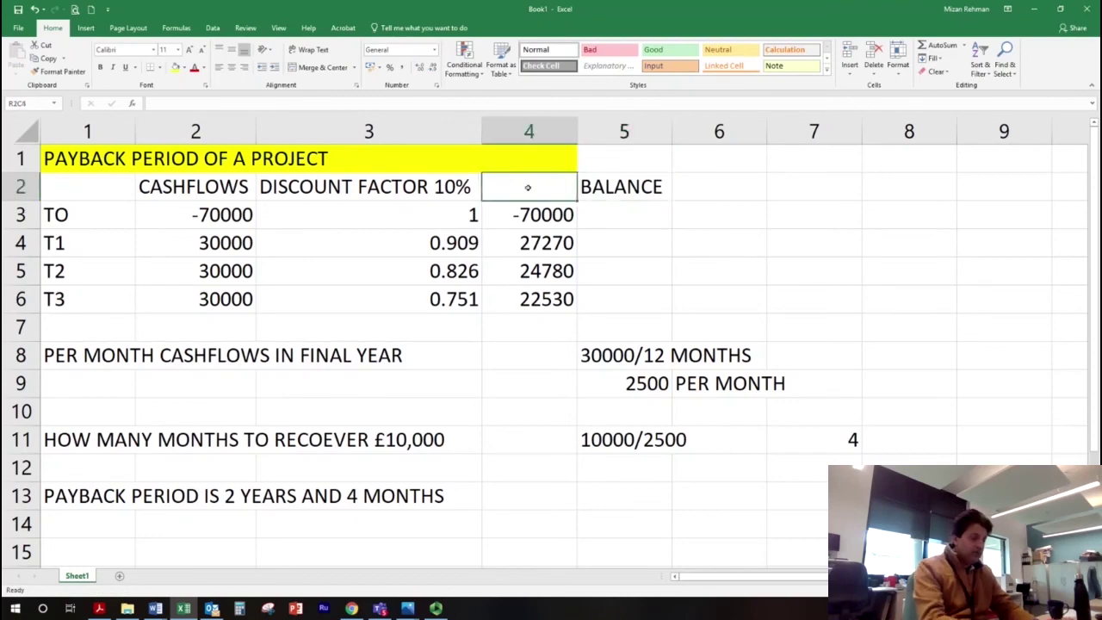
text(p)
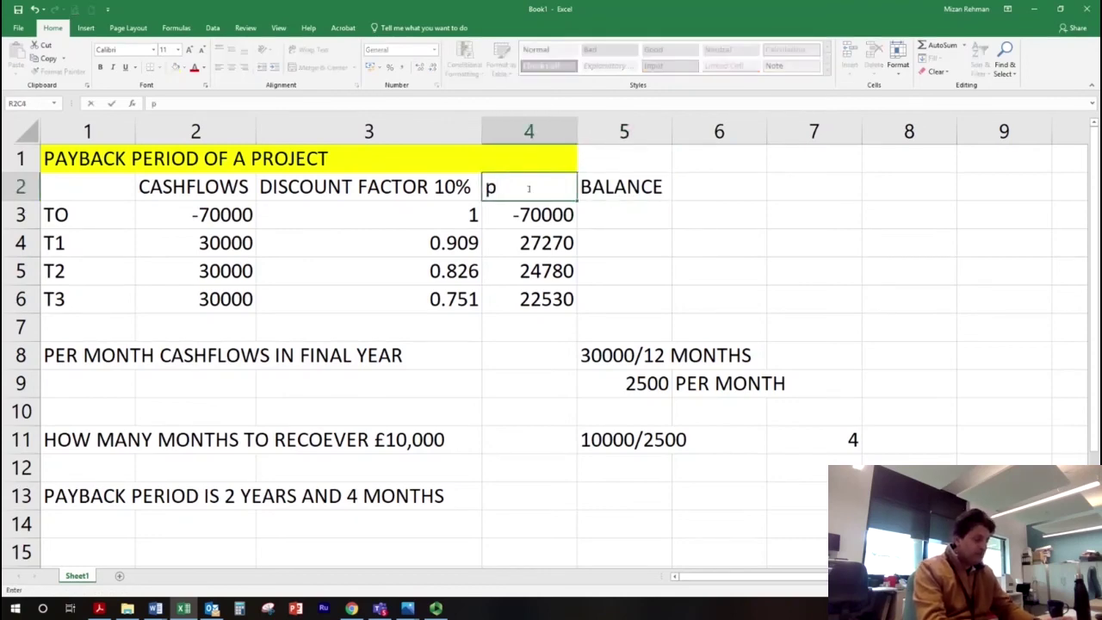
key(BackSpace)
text(P)
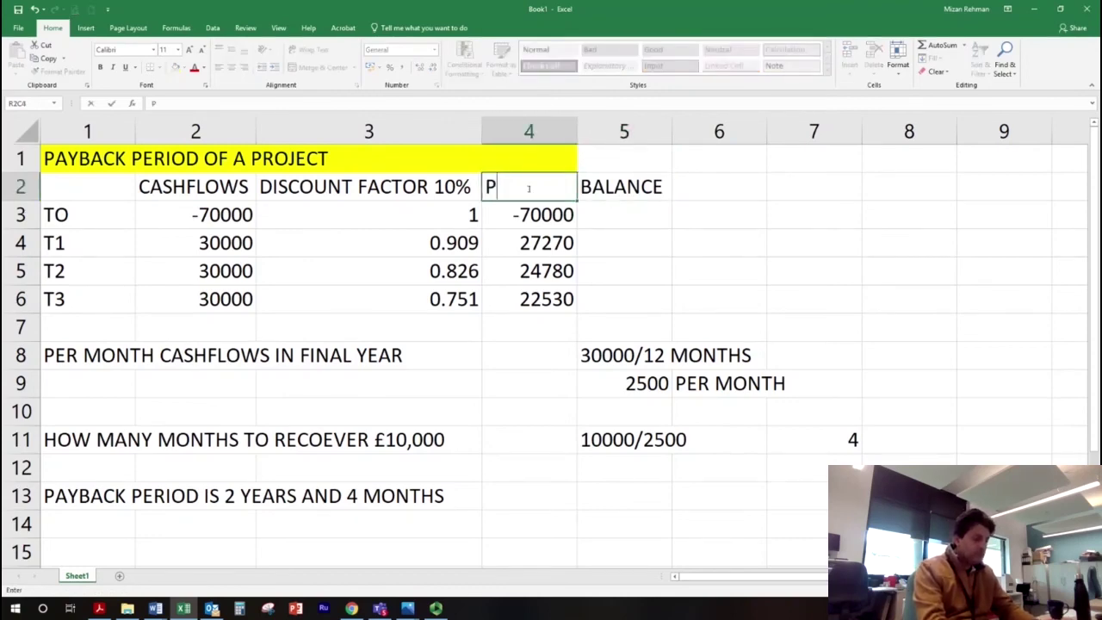
text(VS)
key(Tab)
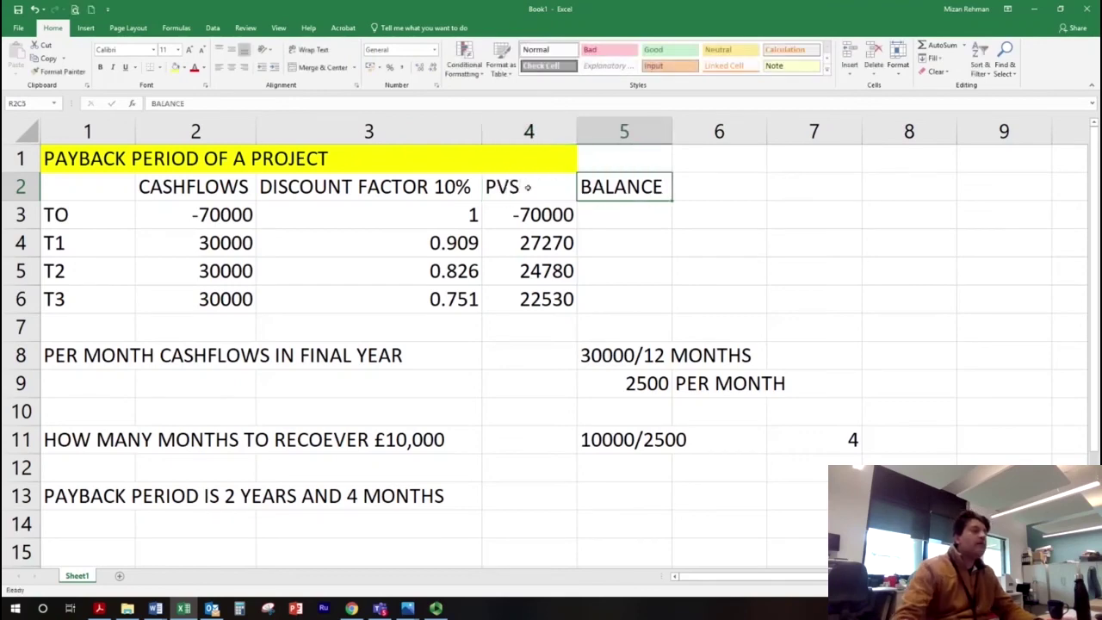
Paste the T0 present-value formula into column 5 of row 3 as the opening balance
click(634, 222)
key(ctrl+v)
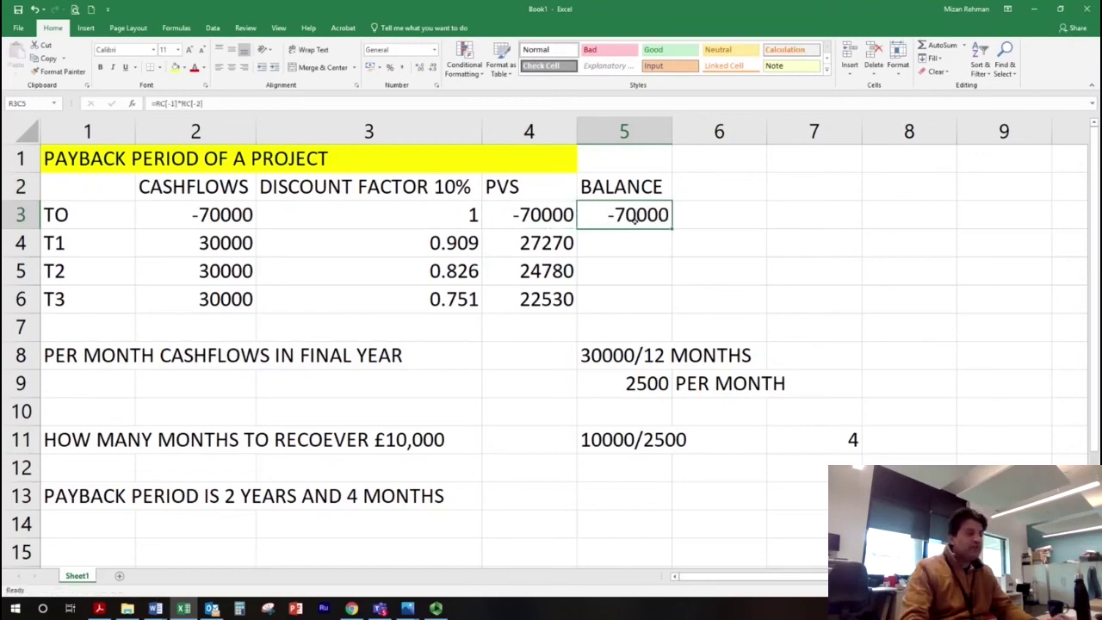
key(Return)
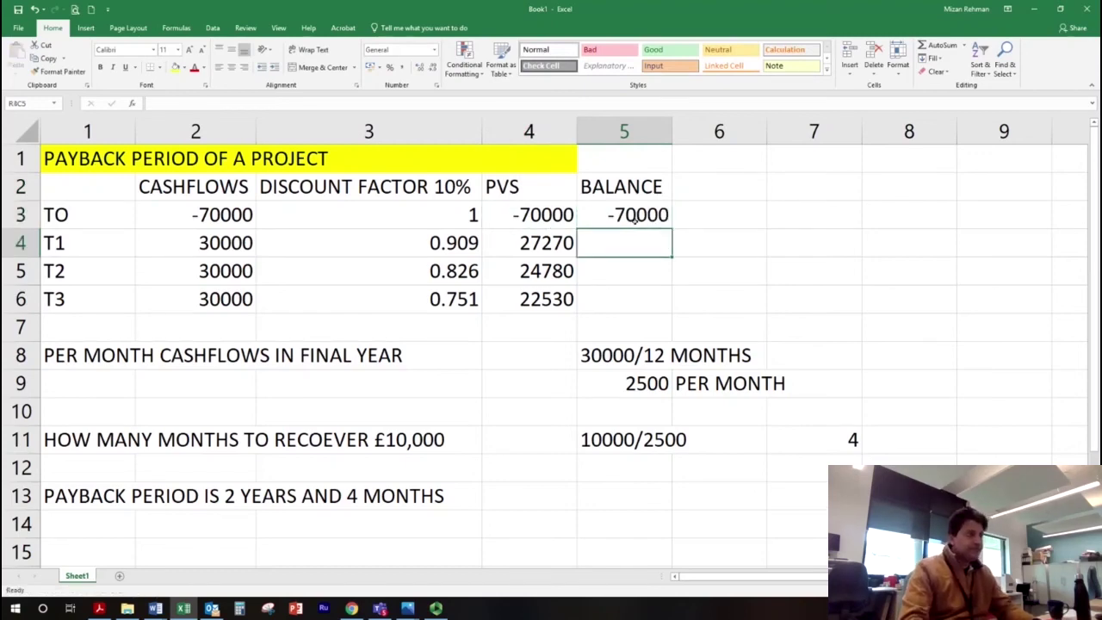
Calculate the T1 balance in row 4 of column 5 as the opening balance above plus the T1 present value
text(=)
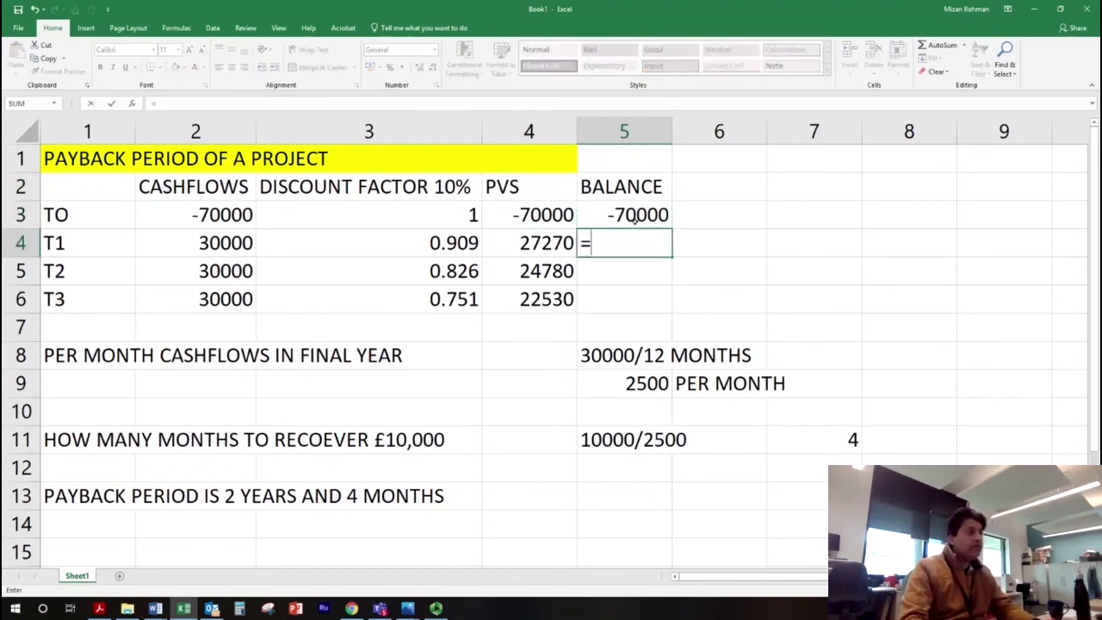
click(636, 222)
text(+)
key(Left)
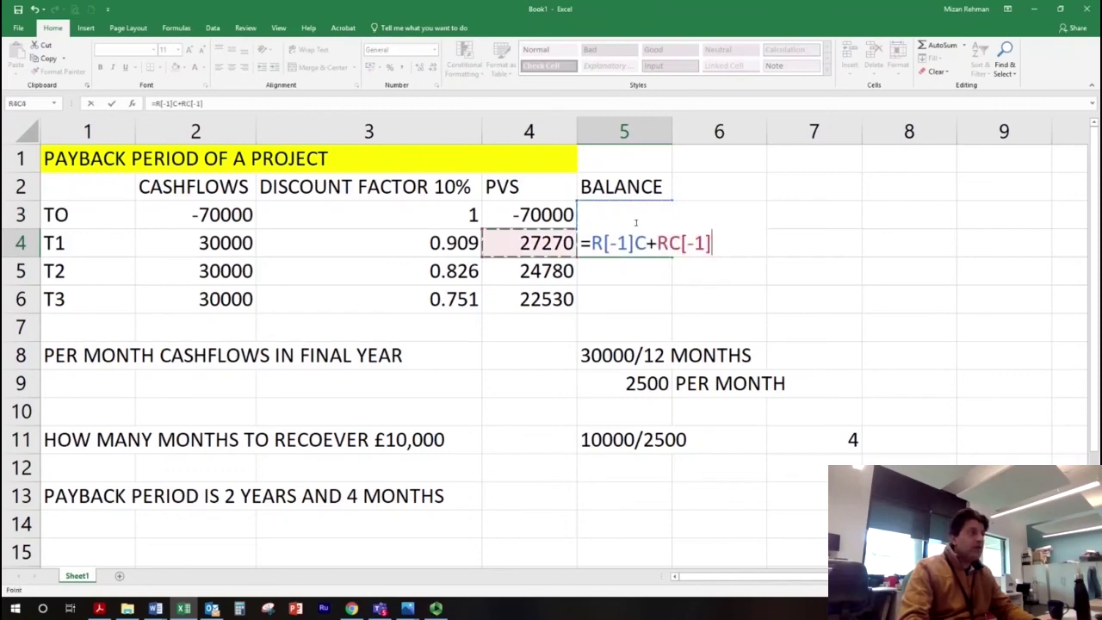
key(Return)
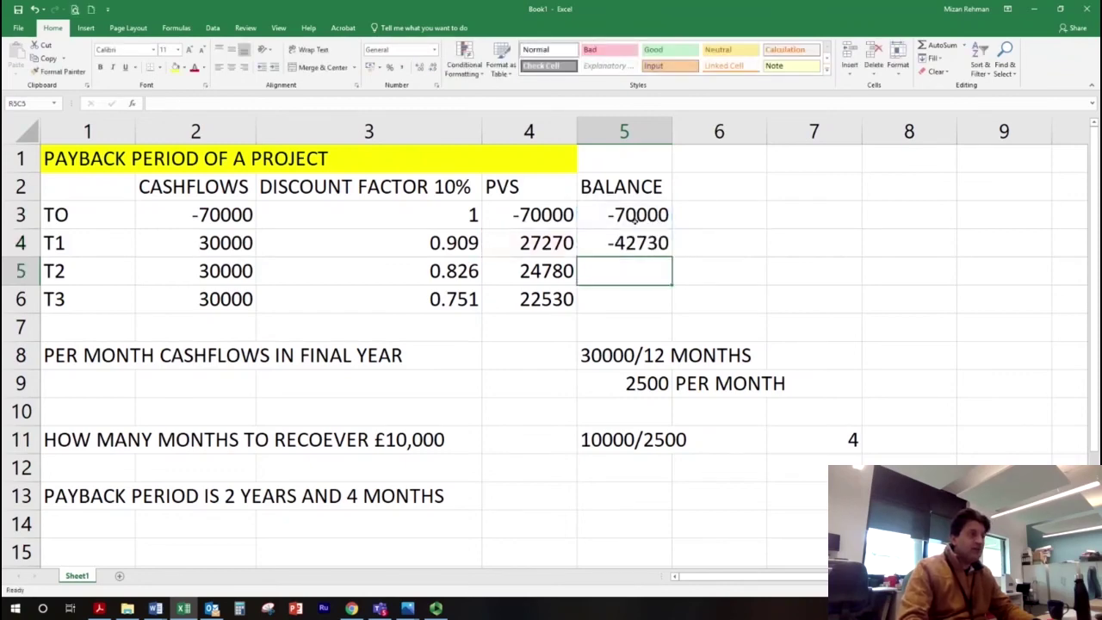
Calculate the T2 balance in row 5 of column 5 as the T1 balance plus the T2 present value
text(=)
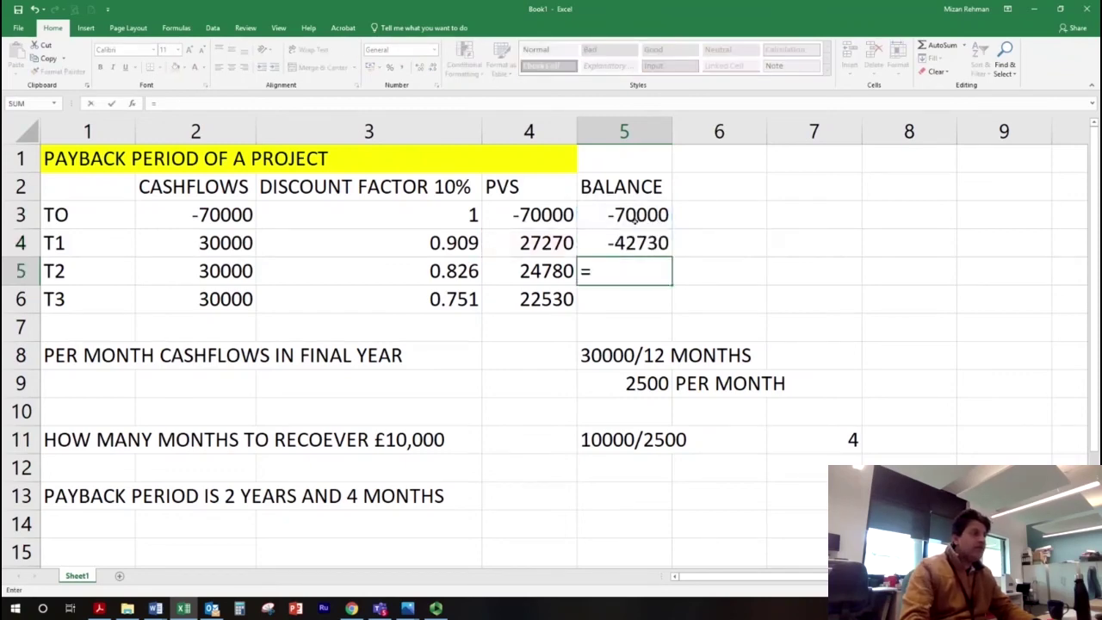
key(Up)
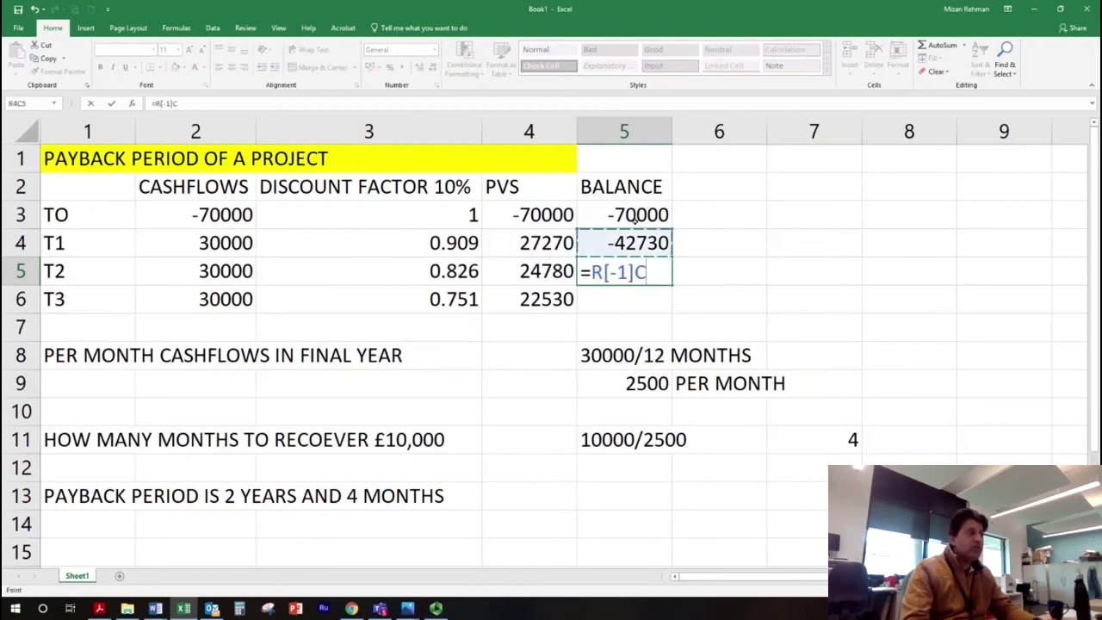
text(+)
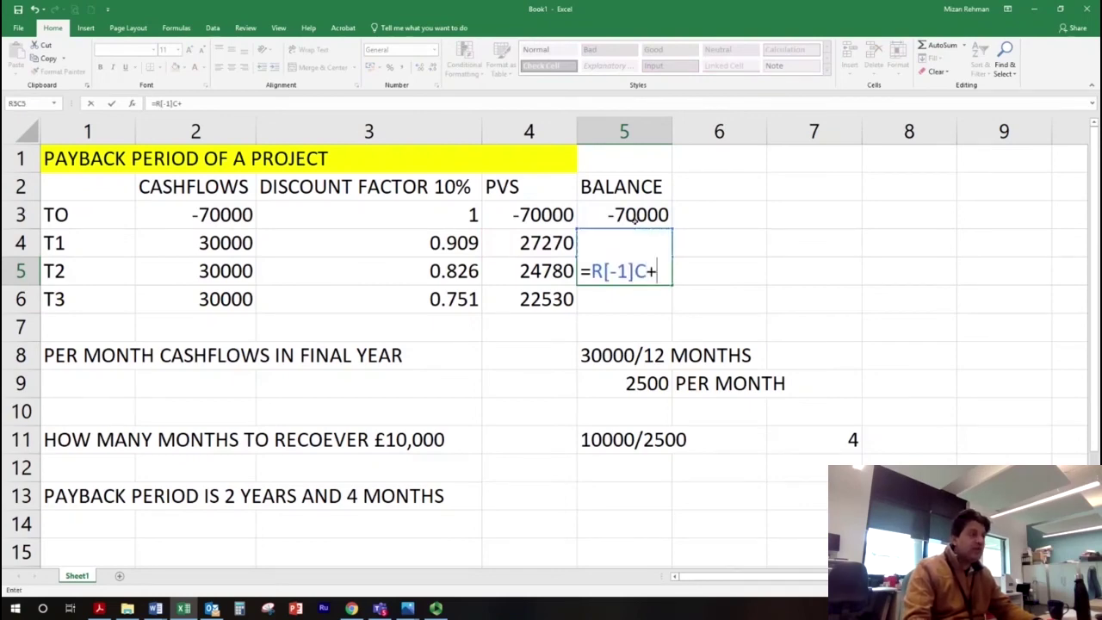
key(Left)
key(Return)
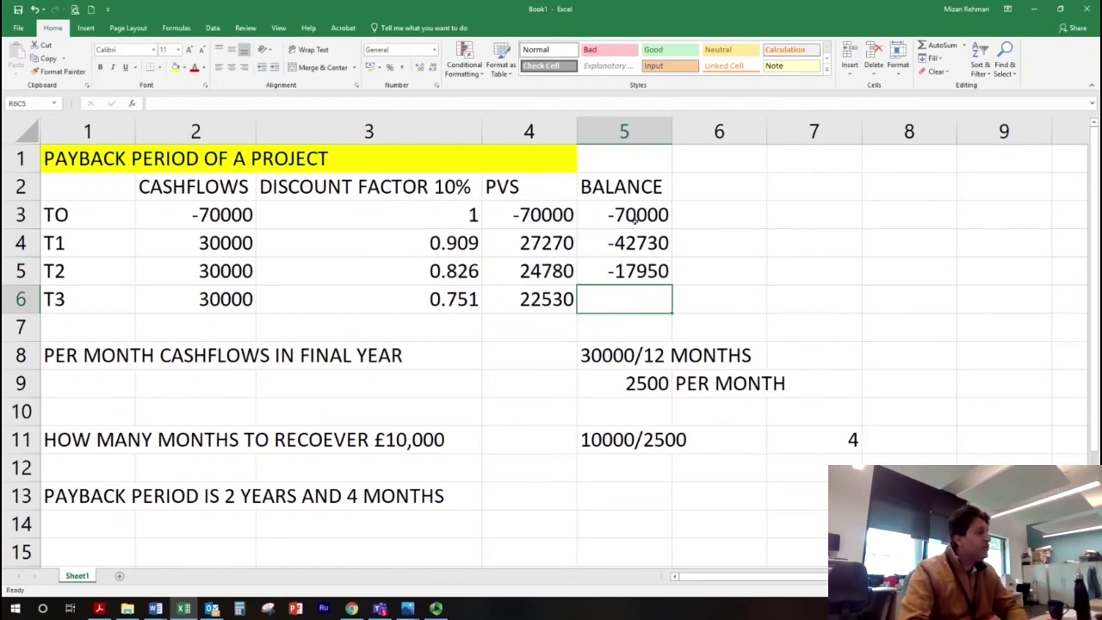
Calculate the final year's monthly discounted cash flow in row 8 of column 8 with the formula =22530/12
click(915, 356)
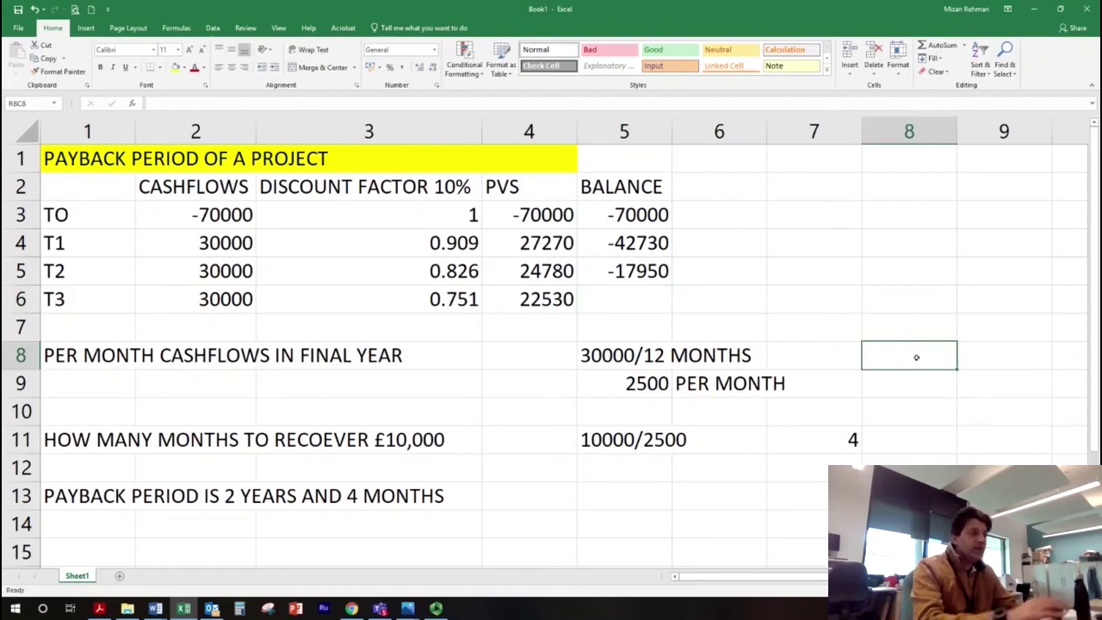
text(=22530)
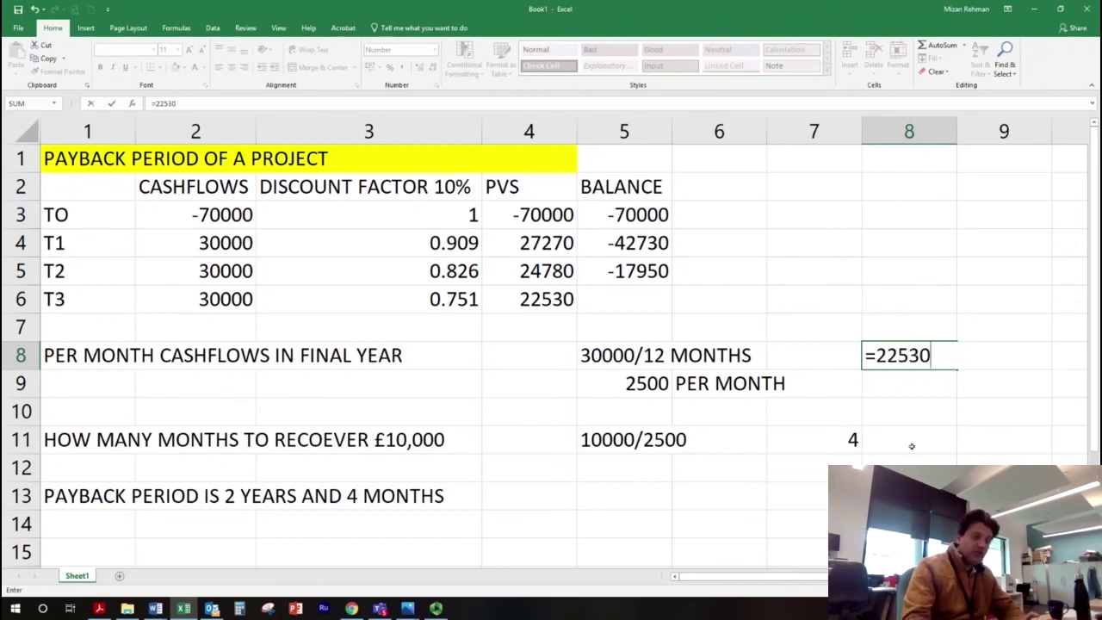
text(/)
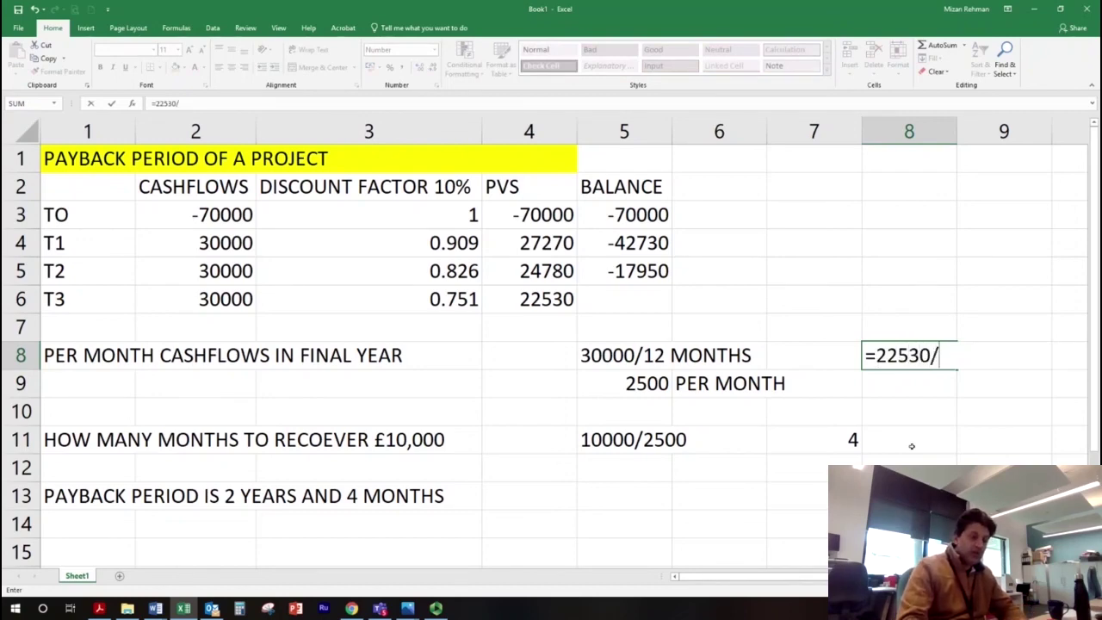
text(12)
key(Return)
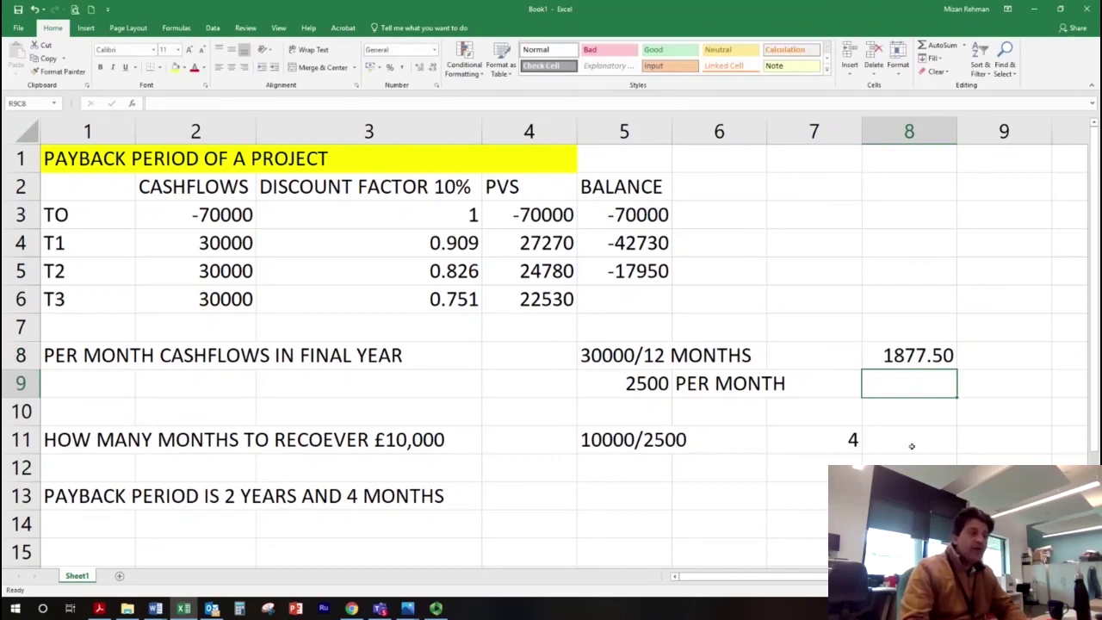
Calculate the months to recover the remaining balance in row 11 of column 8 as 17950 divided by the monthly figure in row 8
key(Down)
key(Down)
text(=)
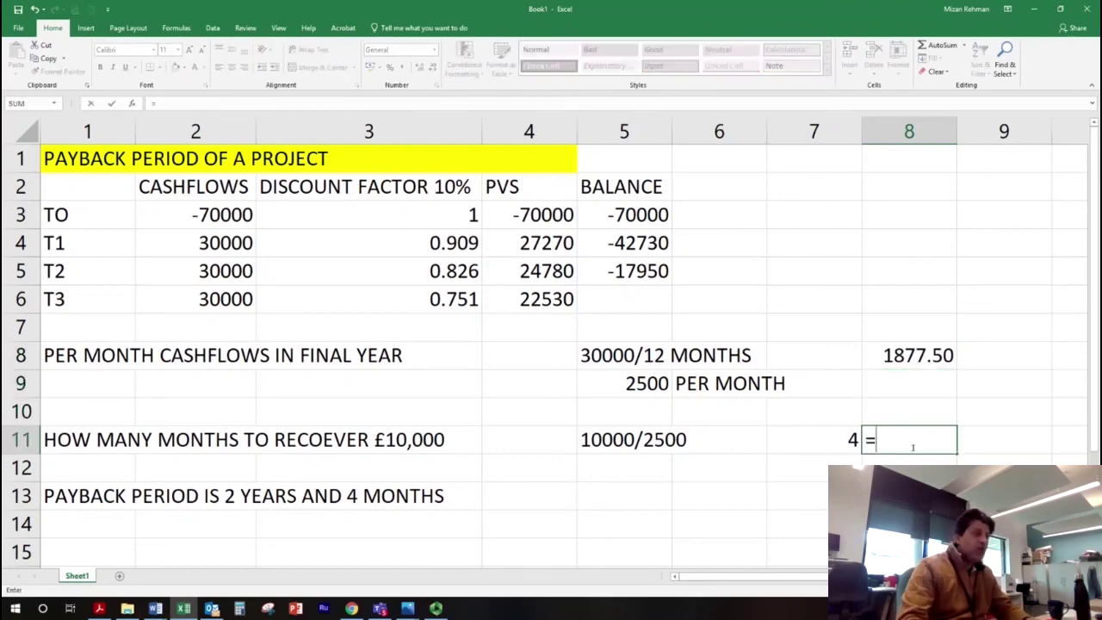
text(17950)
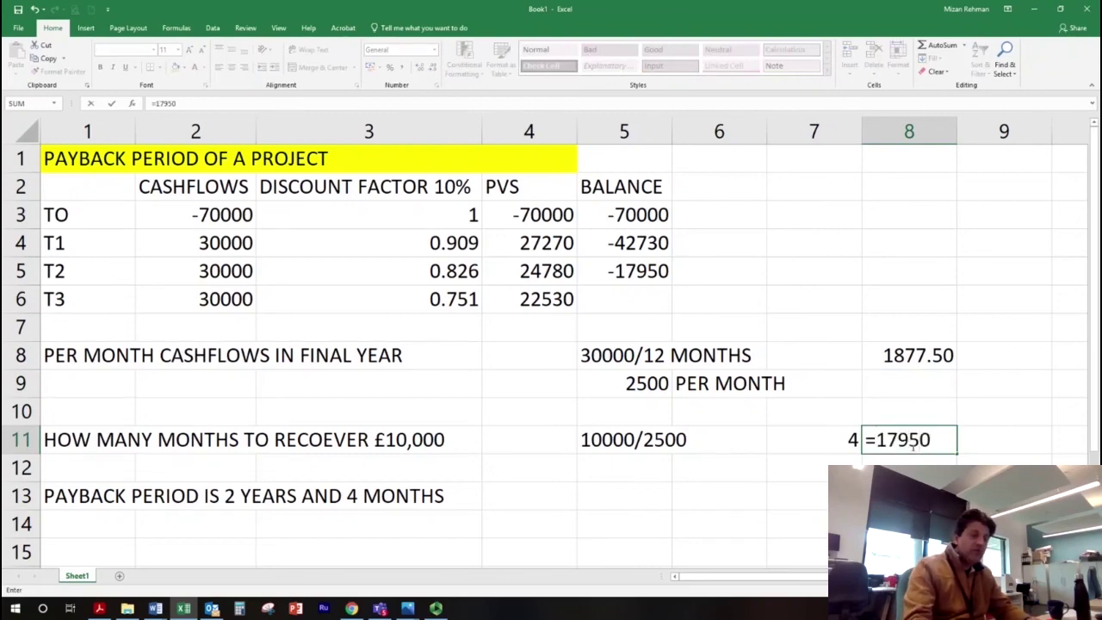
text(/)
key(Up)
key(Up)
key(Up)
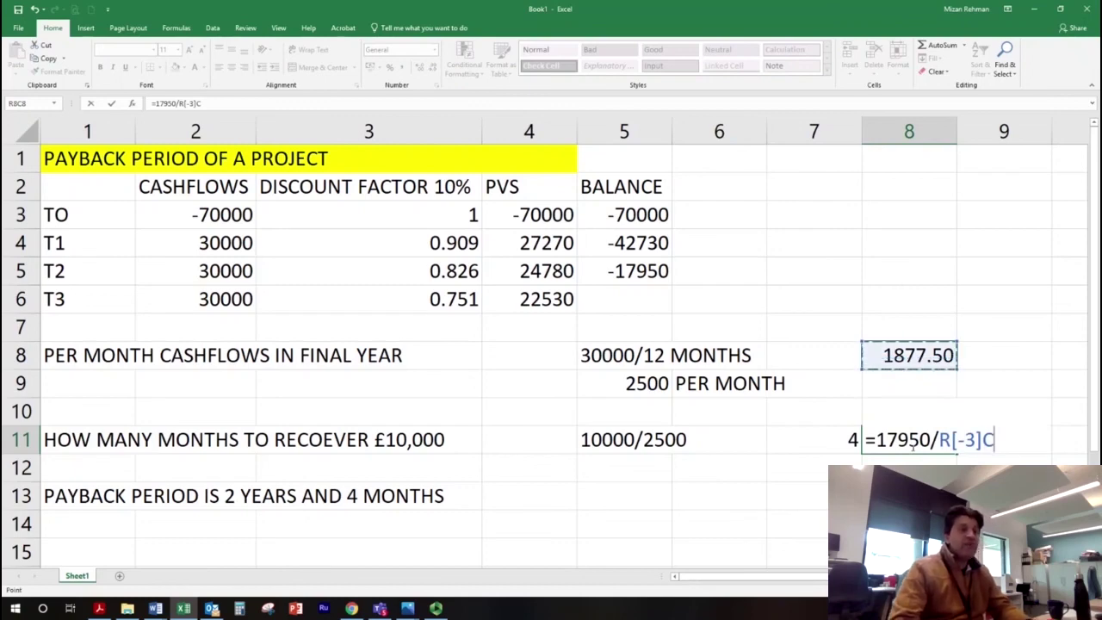
key(Return)
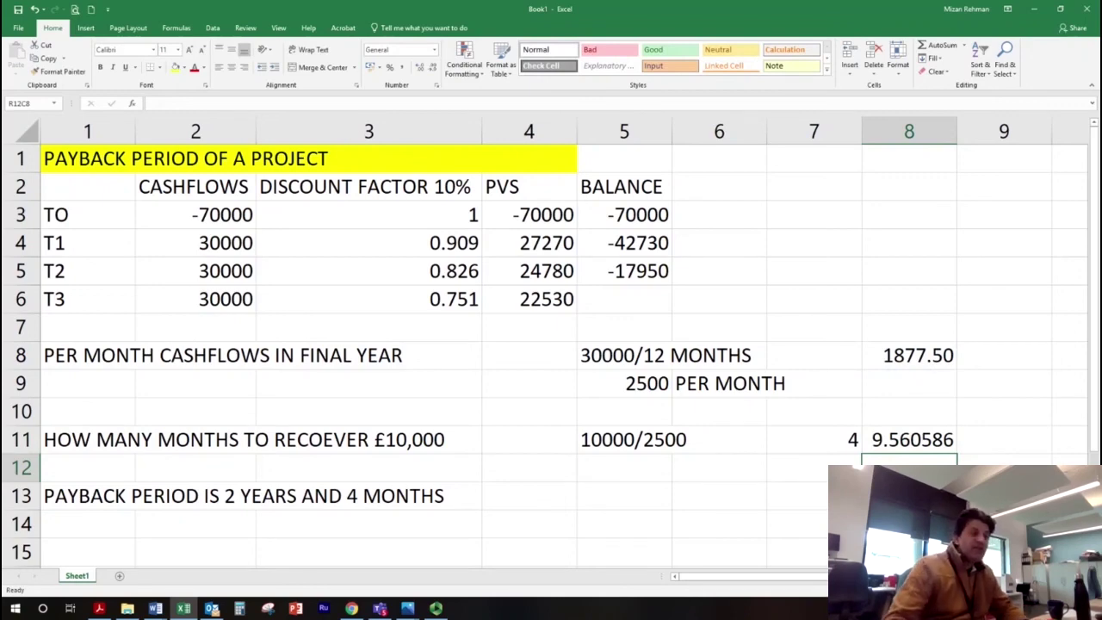
Enter the rounded result 10 MONTHS in row 11 of column 9, beside the calculated number of months
click(964, 447)
text(10)
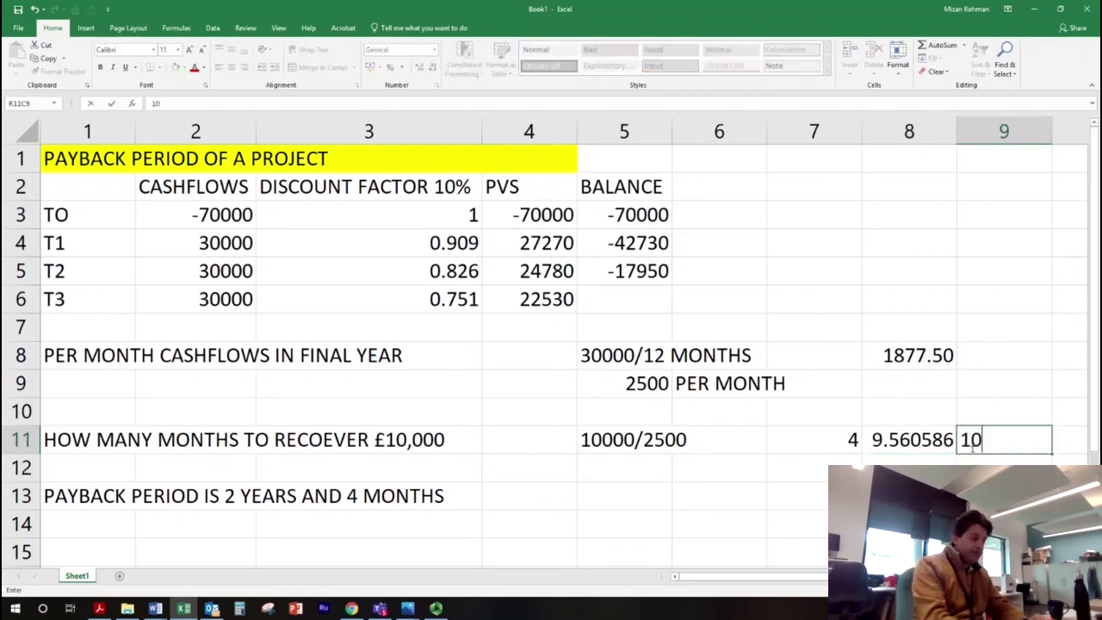
text( MONTHS)
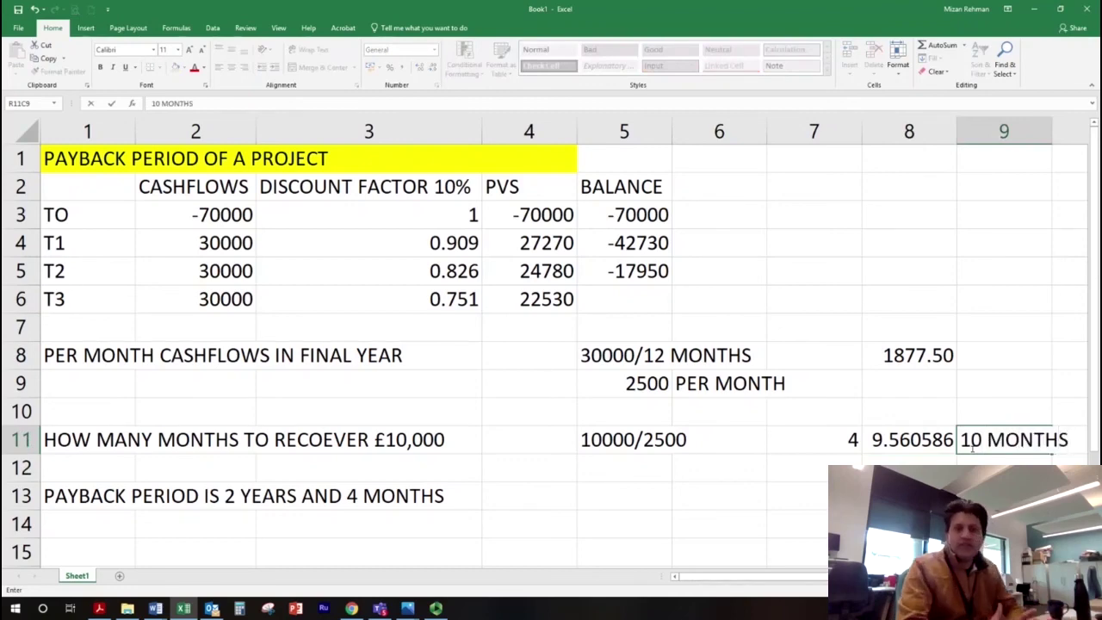